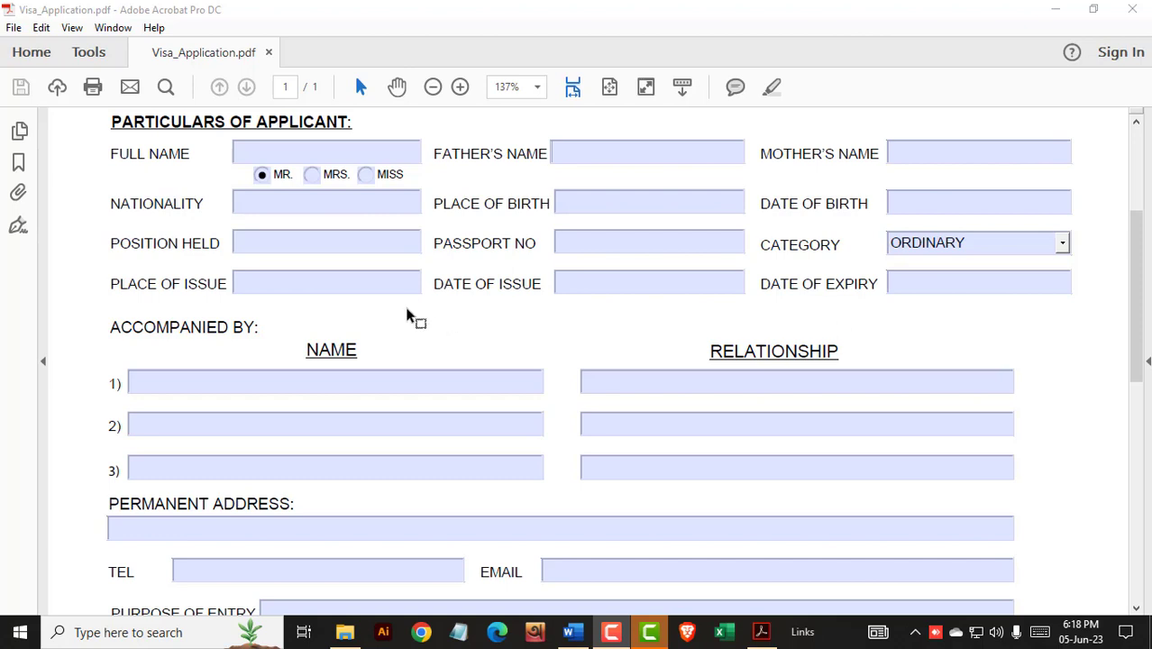
pyautogui.click(288, 275)
pyautogui.click(234, 152)
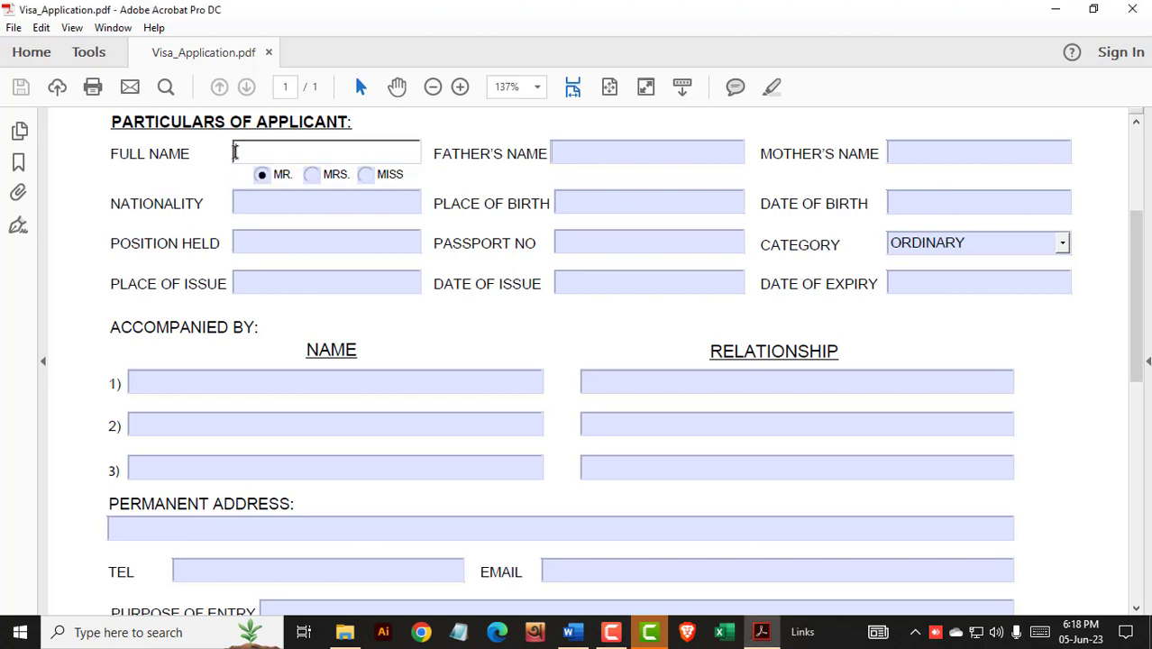
pyautogui.click(352, 205)
pyautogui.click(345, 242)
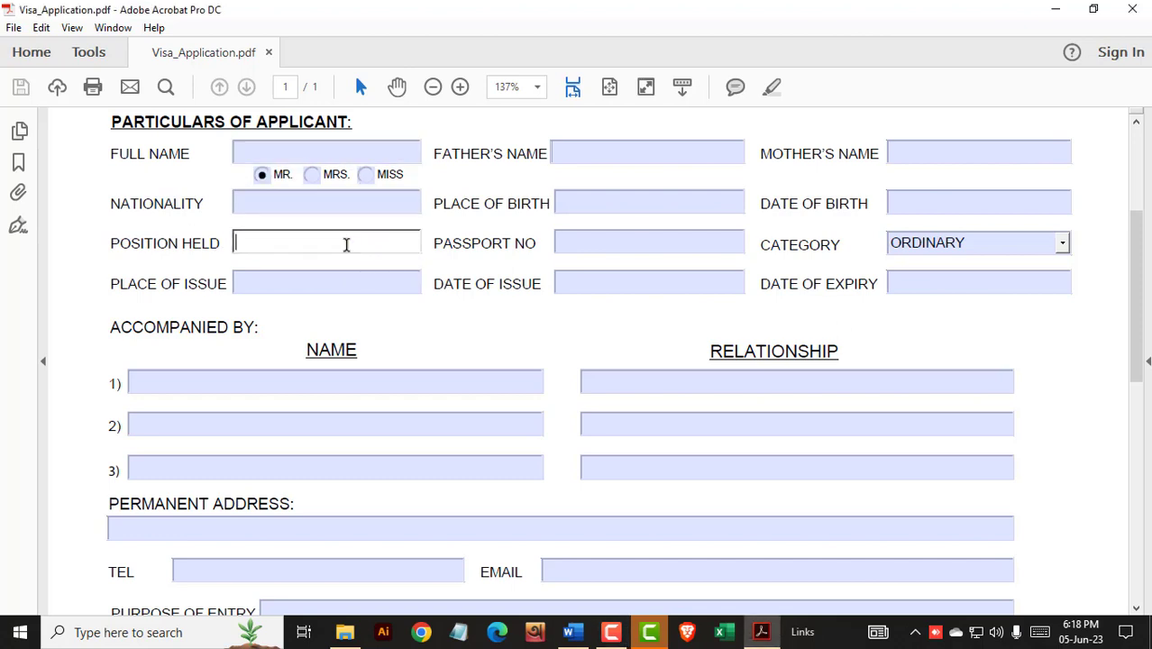
pyautogui.click(340, 285)
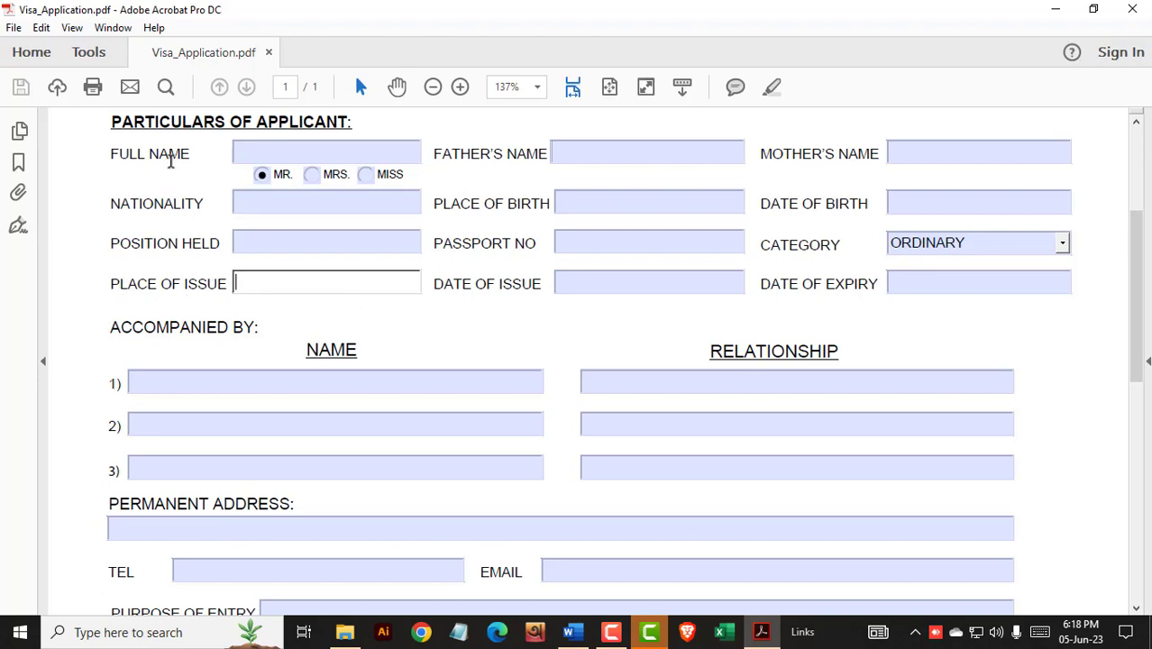
# Fill in the applicant's full name, father's name and mother's name in the visa application form.
pyautogui.click(250, 153)
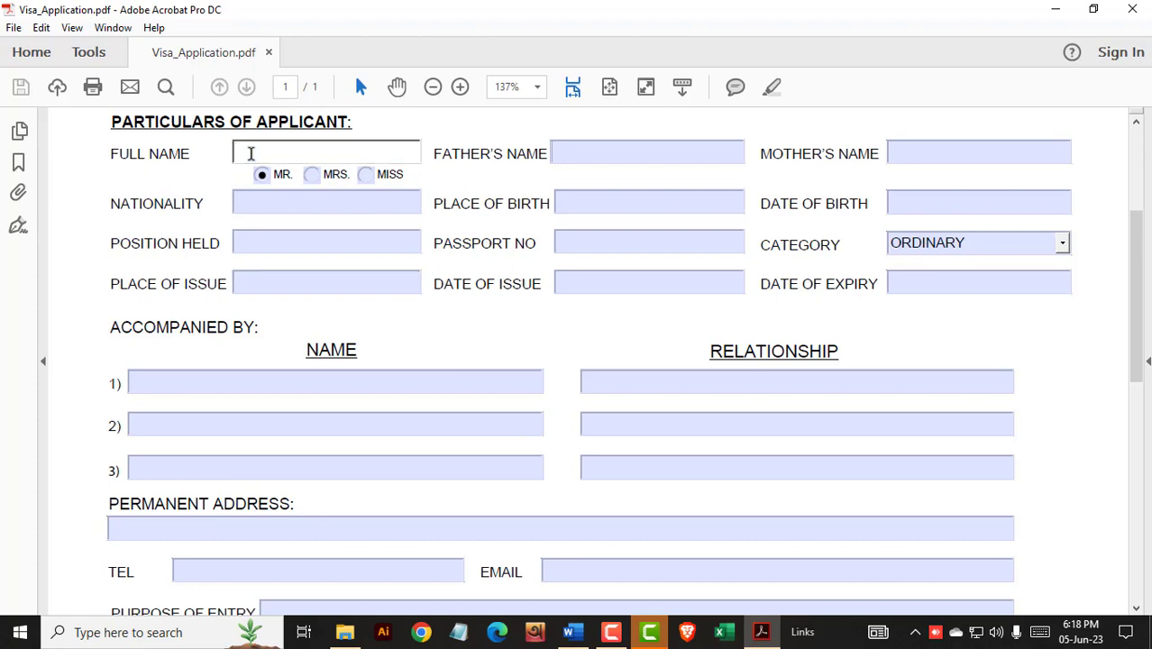
pyautogui.write('moni')
pyautogui.click(592, 157)
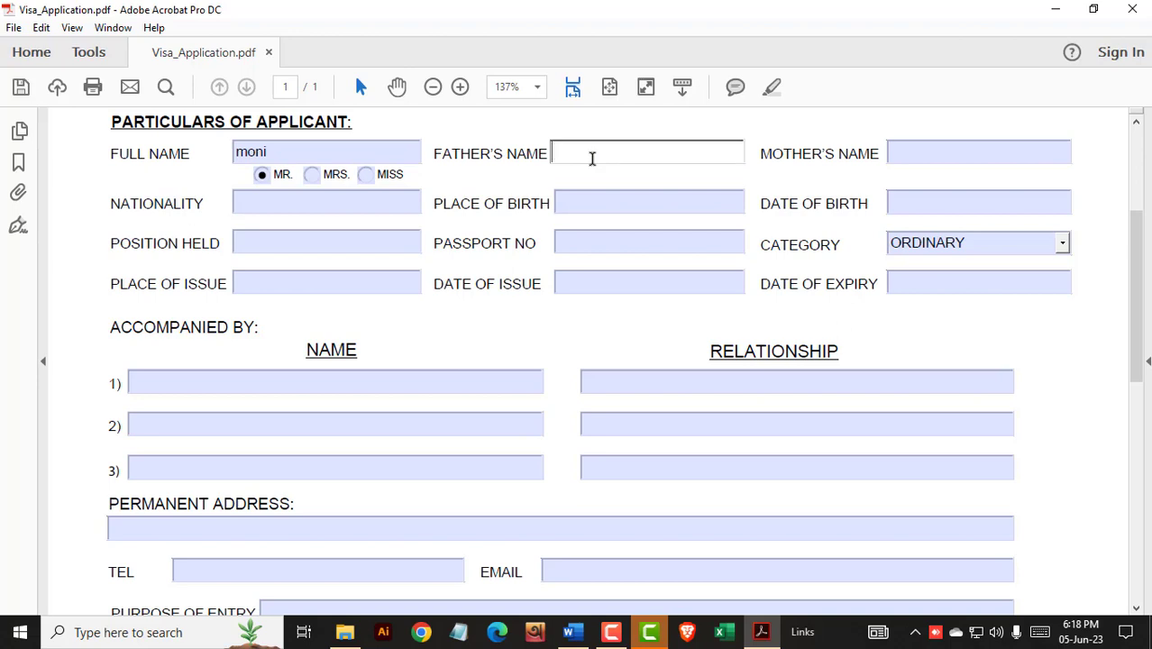
pyautogui.write('hossai')
pyautogui.click(938, 151)
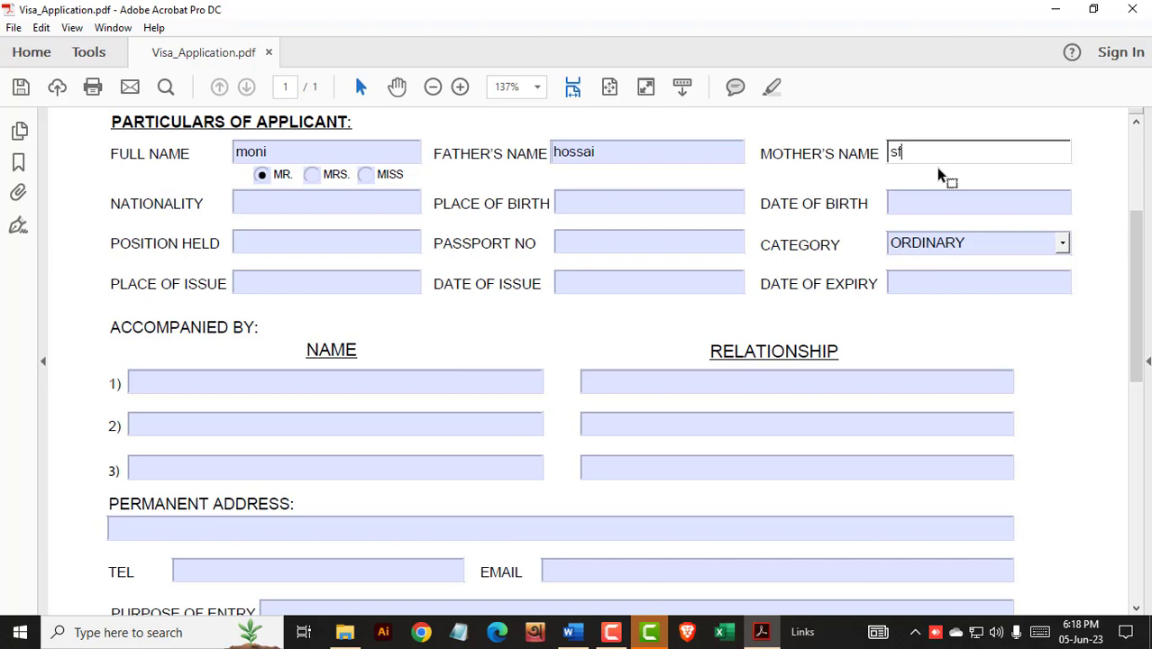
# Enter the applicant's nationality and correct its spelling to "Bangladeshi" using the suggested spelling.
pyautogui.click(300, 203)
pyautogui.write('bang')
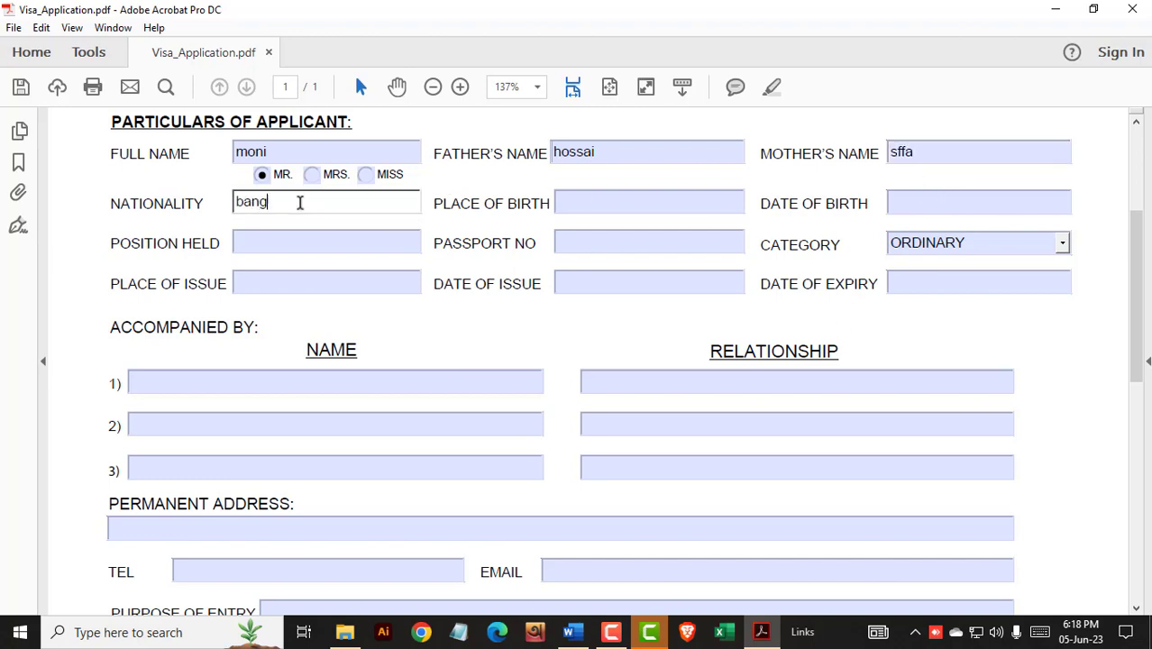
pyautogui.write('ladeshi')
pyautogui.rightClick(297, 209)
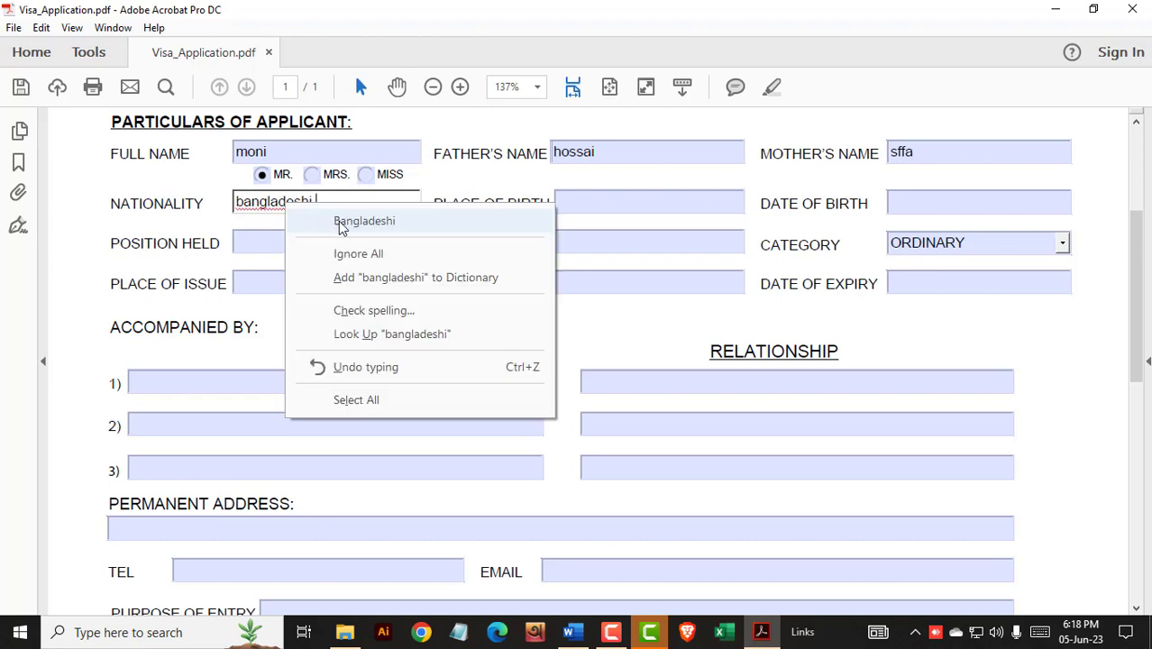
pyautogui.click(410, 225)
# Enter "sfdsf" as the place of birth and fill in the applicant's date of birth field.
pyautogui.click(600, 206)
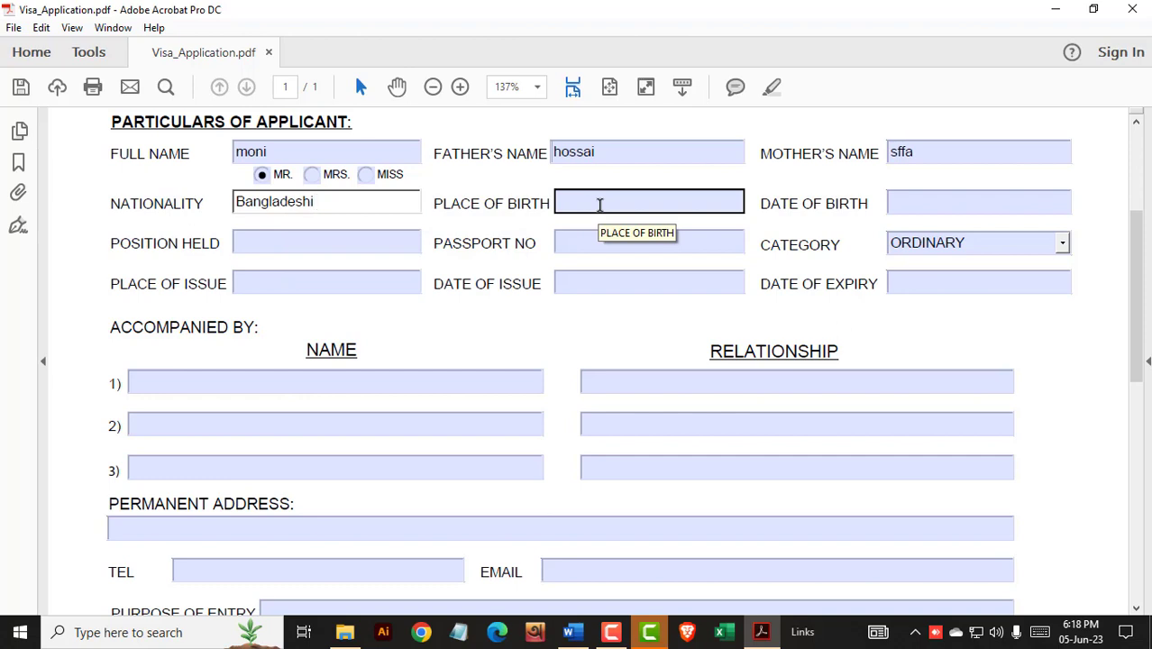
pyautogui.click(600, 205)
pyautogui.write('sfdsf')
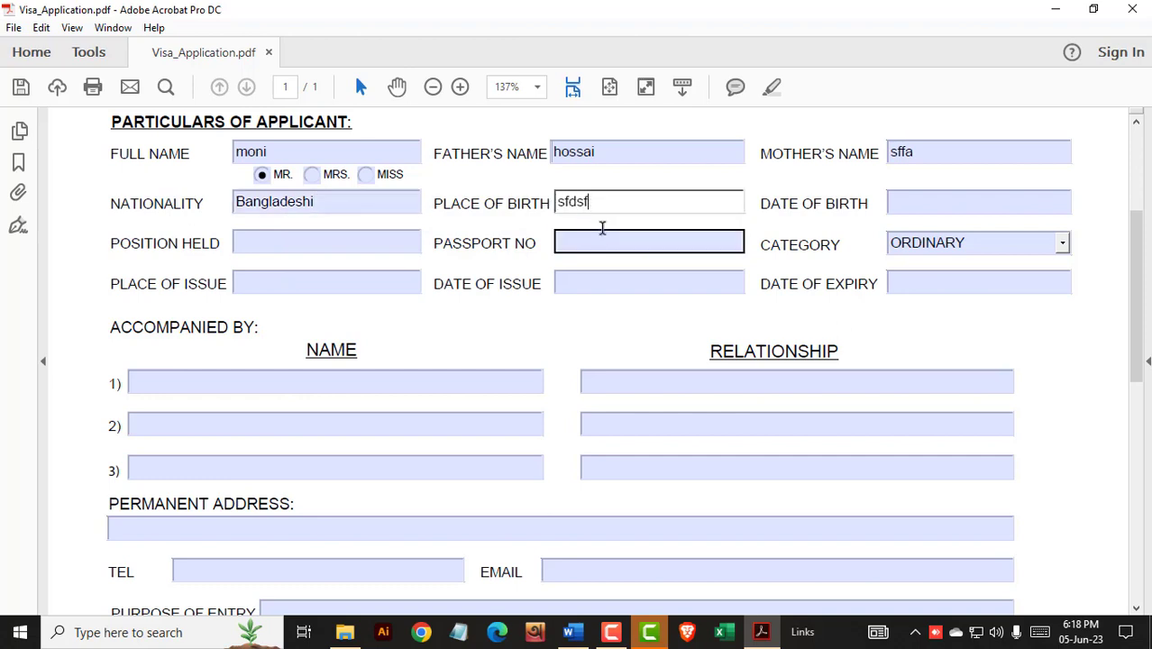
pyautogui.click(931, 201)
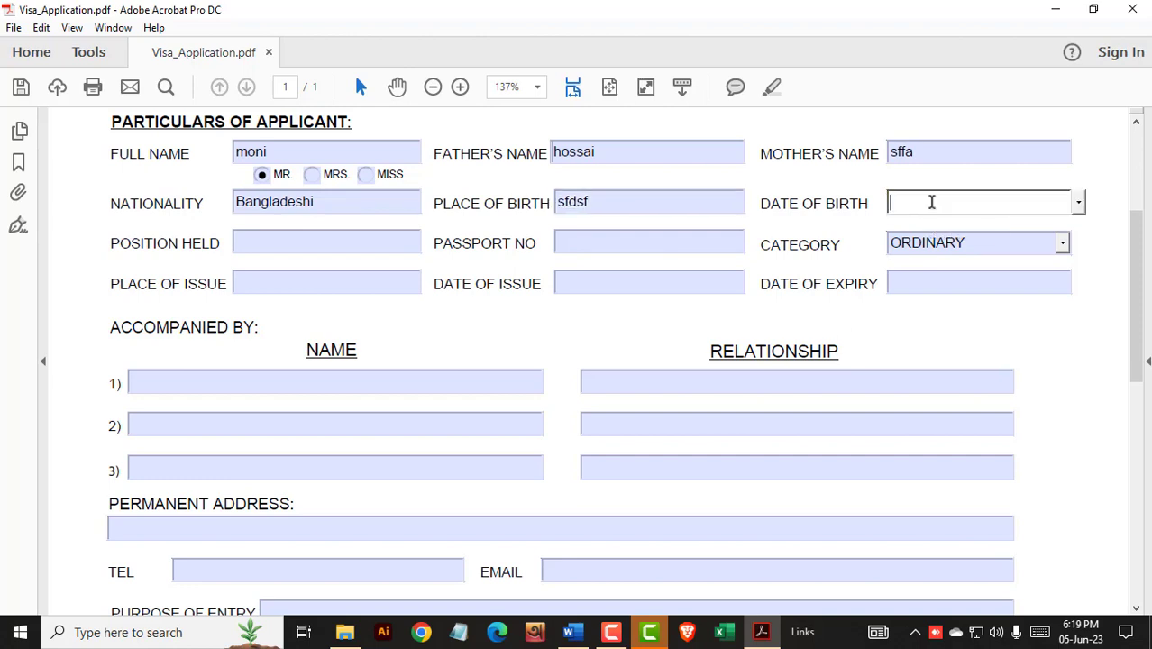
pyautogui.write('fdsfds')
# Fill in the applicant's passport number and the name of the first accompanying person.
pyautogui.click(614, 239)
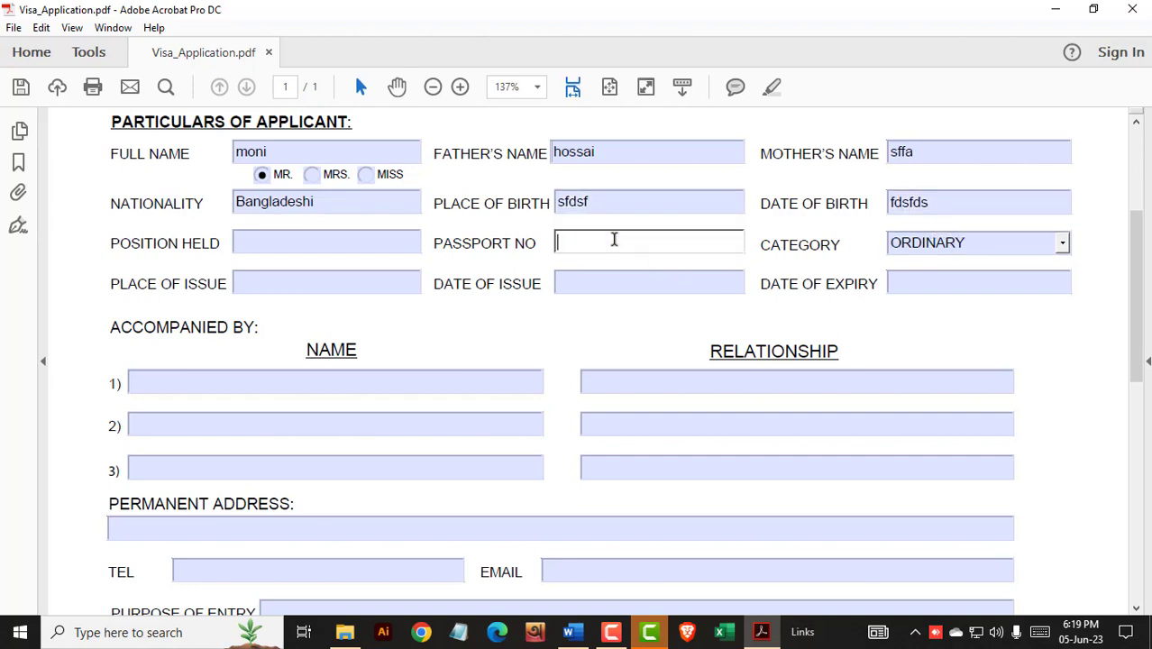
pyautogui.write('15232')
pyautogui.click(276, 245)
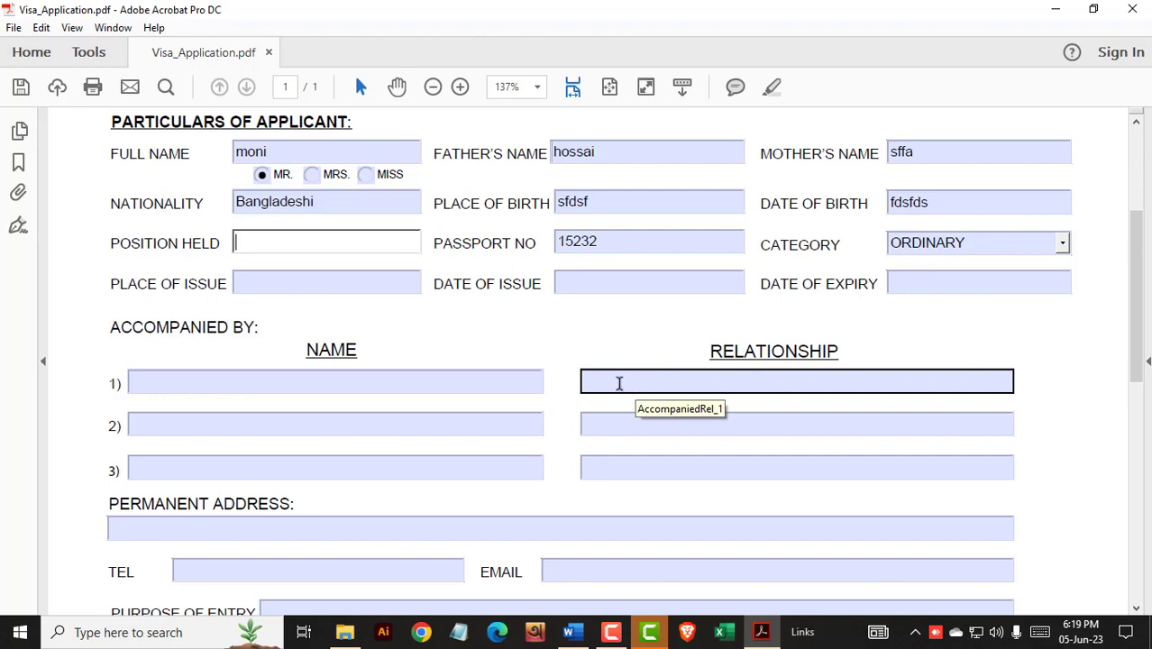
pyautogui.click(496, 377)
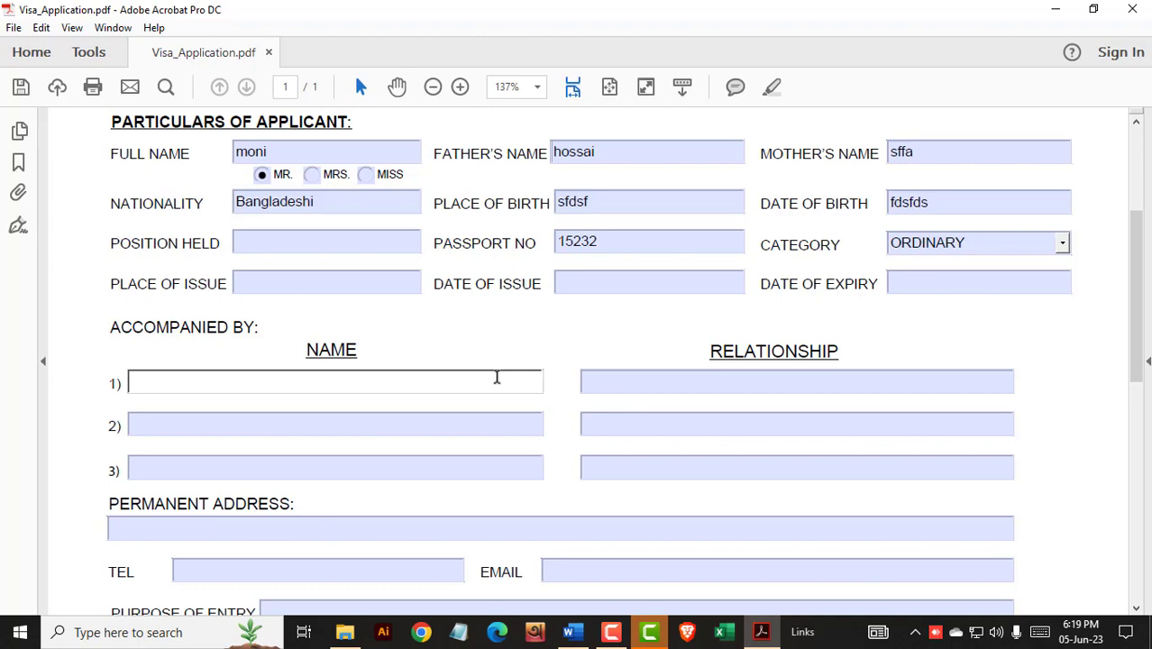
pyautogui.write('fgdf')
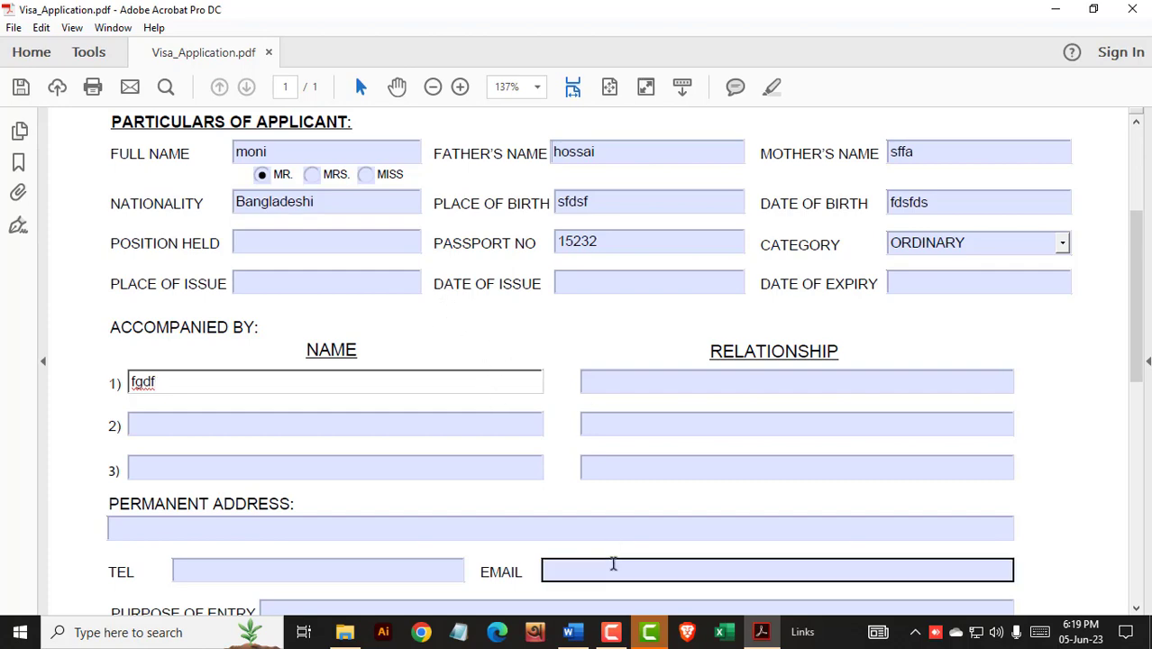
# Switch to the Visa_Application Form document in Word and convert it to an Adobe PDF file named 01.
pyautogui.click(573, 633)
pyautogui.scroll(-3, 324, 265)
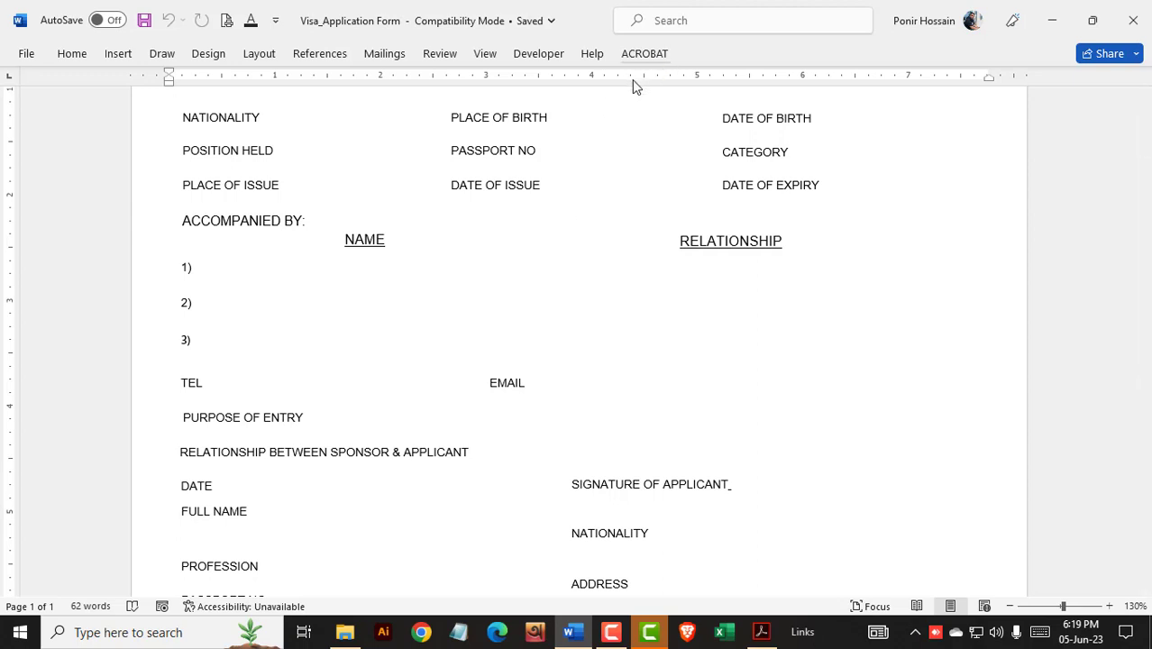
pyautogui.click(645, 54)
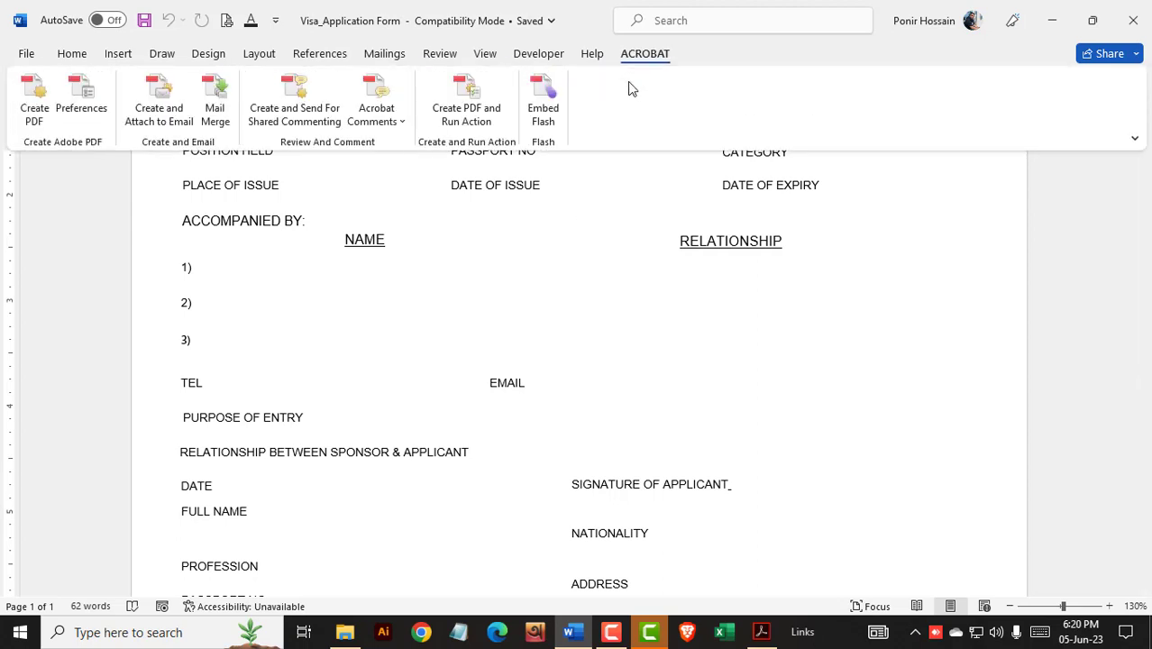
pyautogui.click(34, 87)
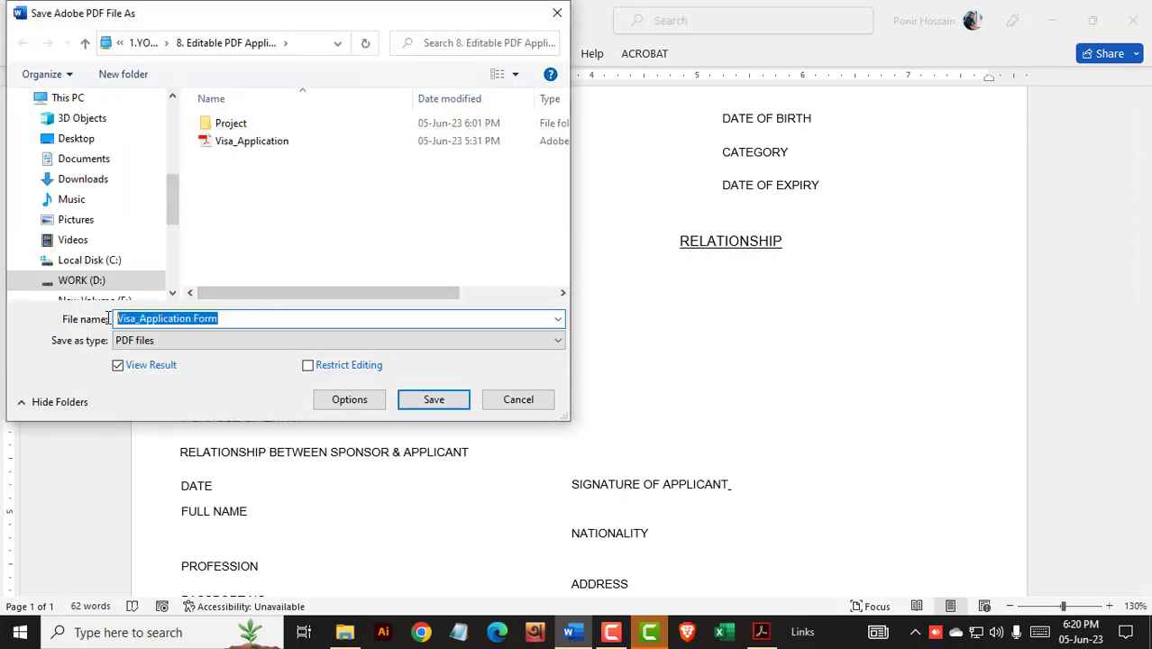
pyautogui.write('01')
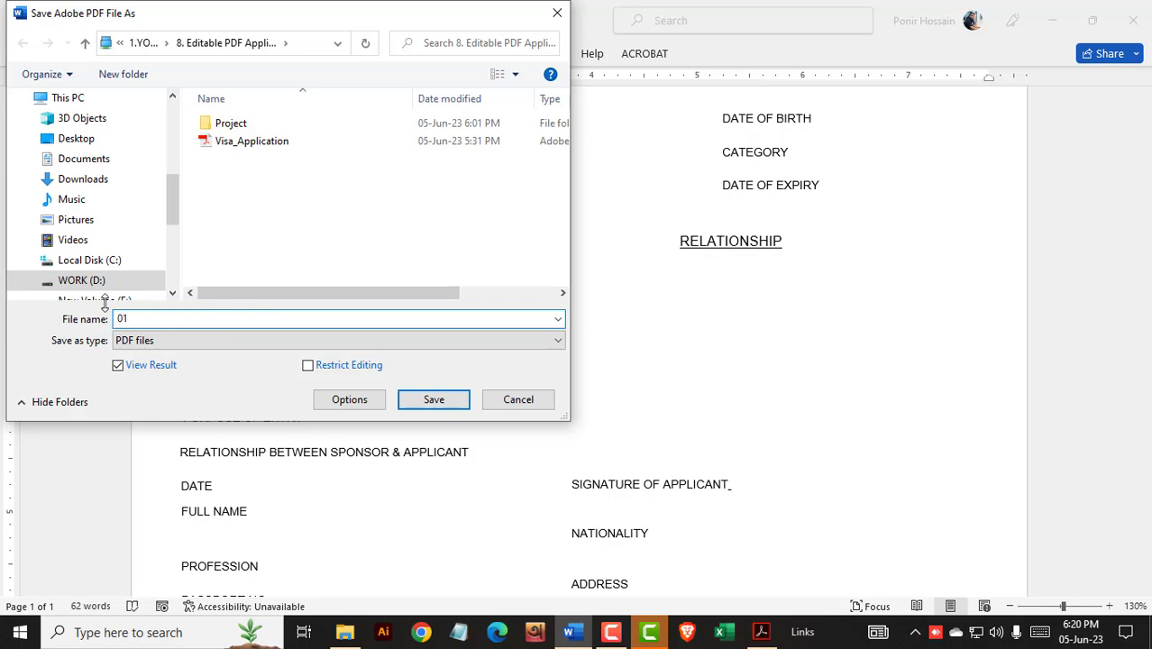
pyautogui.click(448, 395)
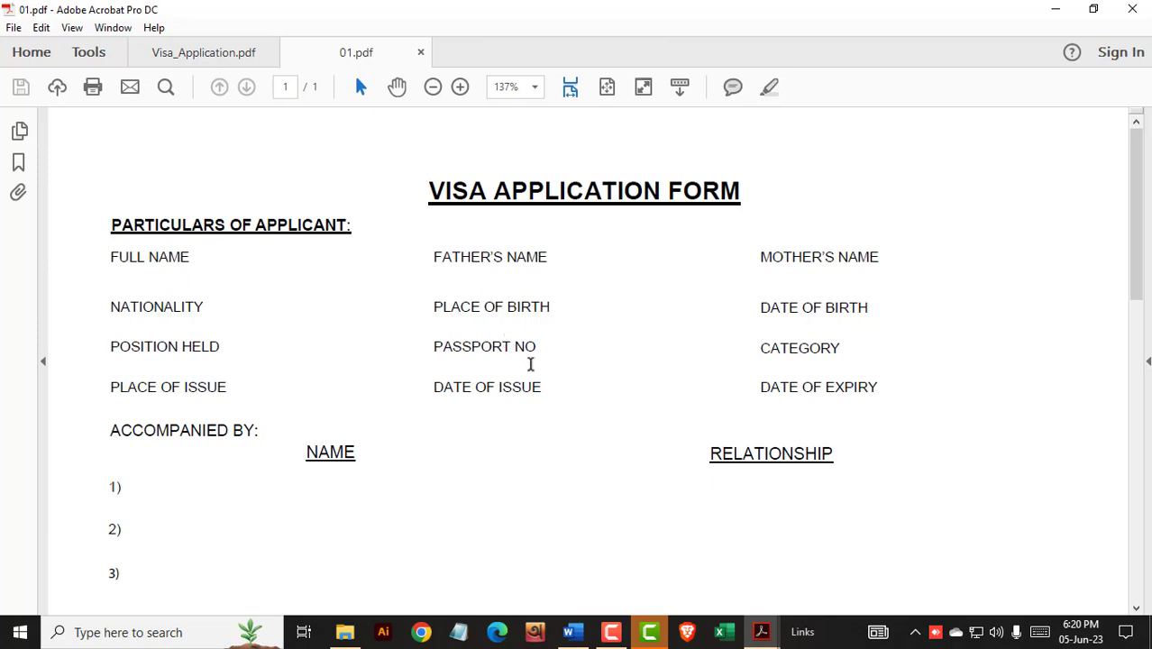
pyautogui.scroll(-1, 532, 365)
pyautogui.click(571, 633)
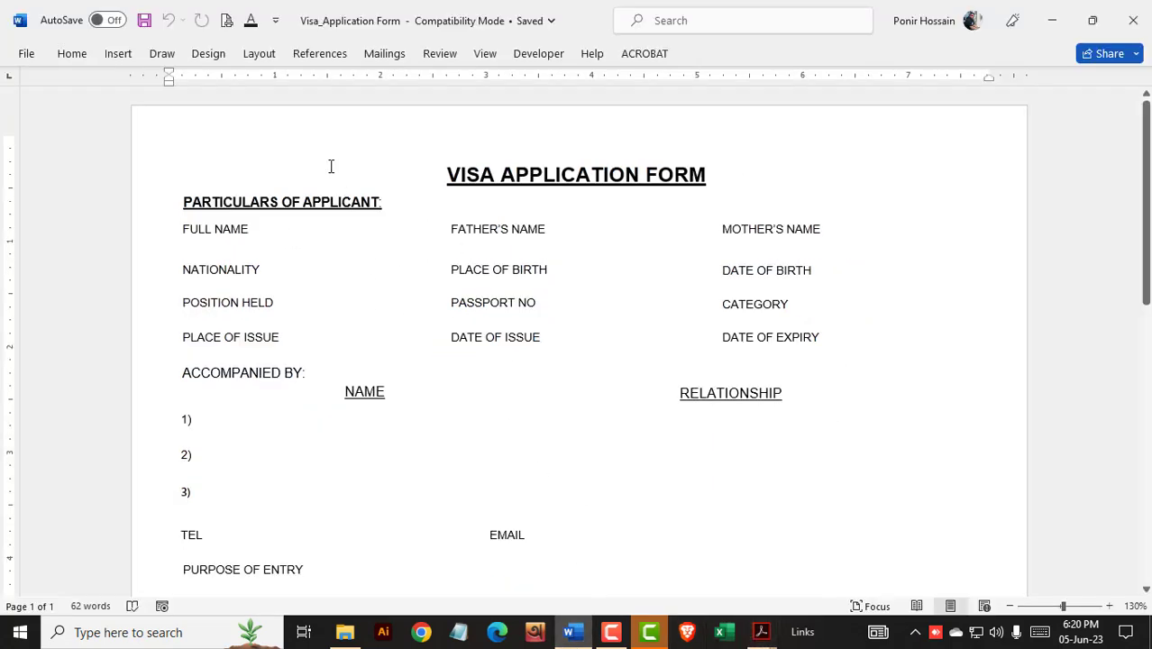
pyautogui.click(760, 632)
pyautogui.click(817, 577)
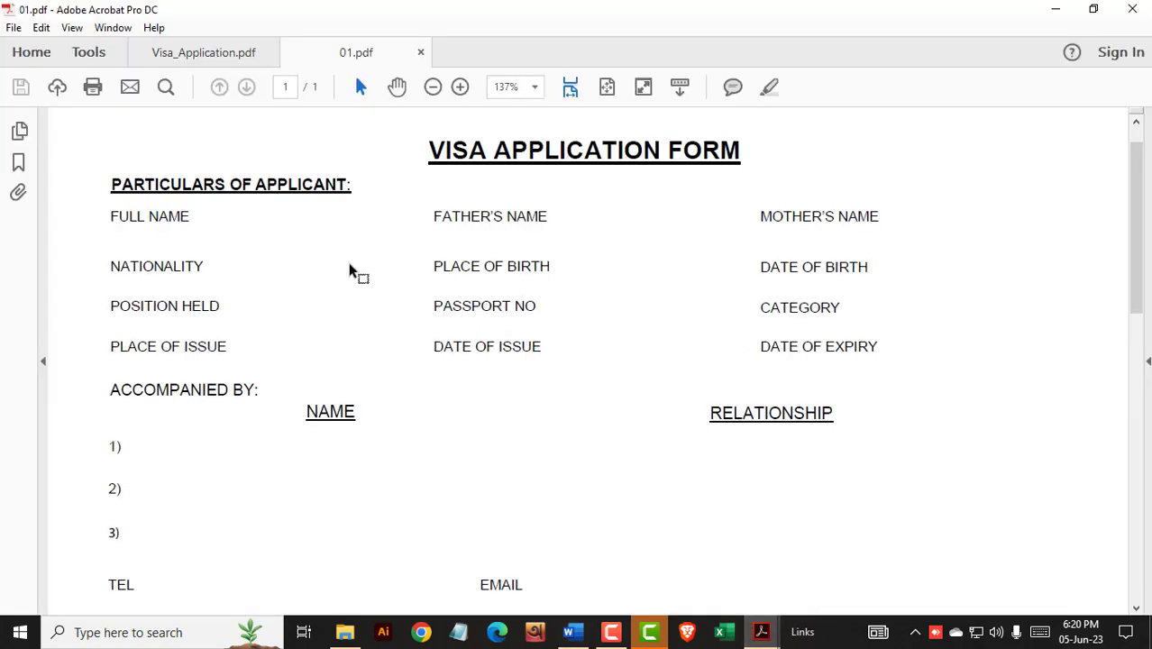
# Start the Prepare Form tool on 01.pdf and dismiss the field detection message.
pyautogui.click(99, 58)
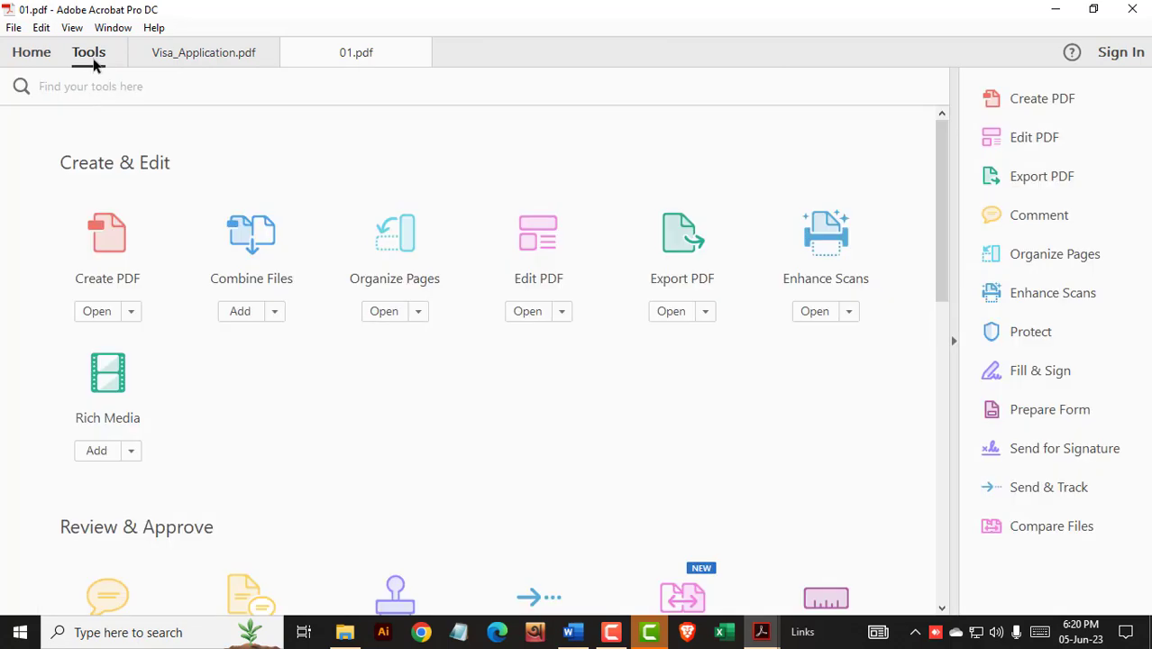
pyautogui.scroll(-5, 365, 377)
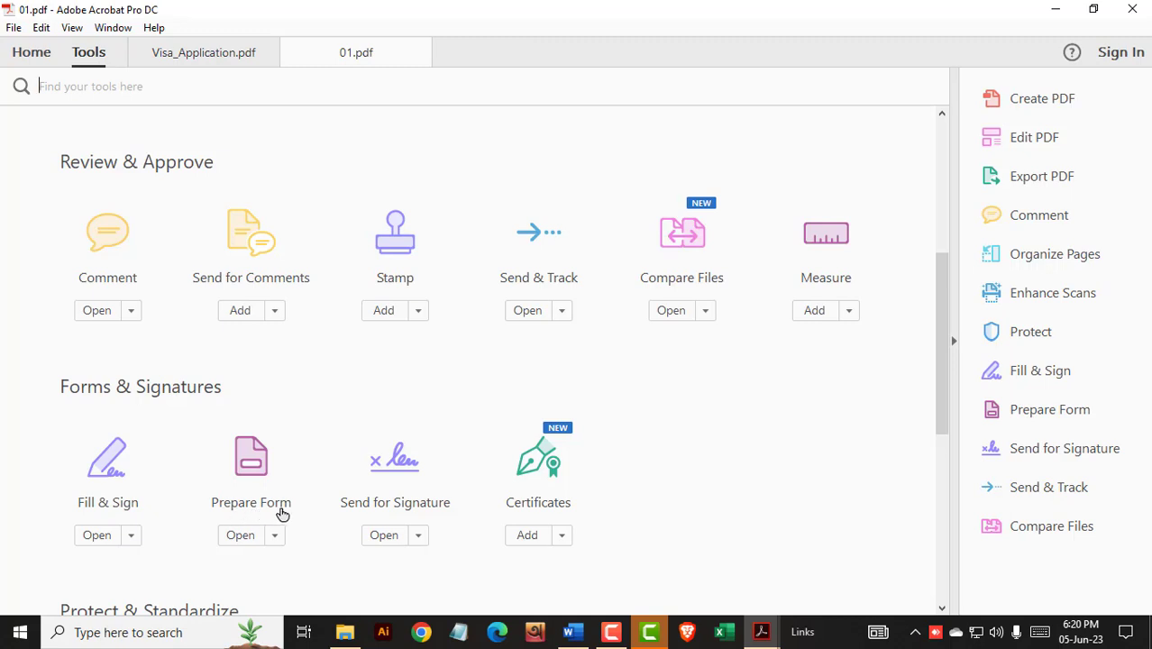
pyautogui.click(255, 516)
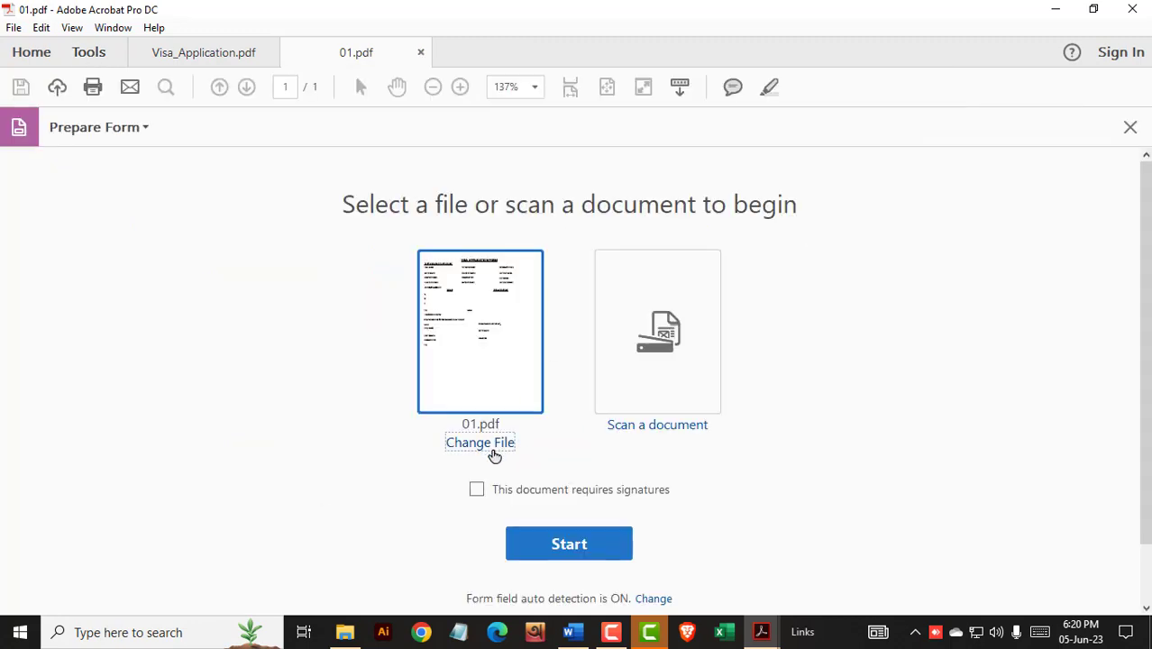
pyautogui.click(566, 543)
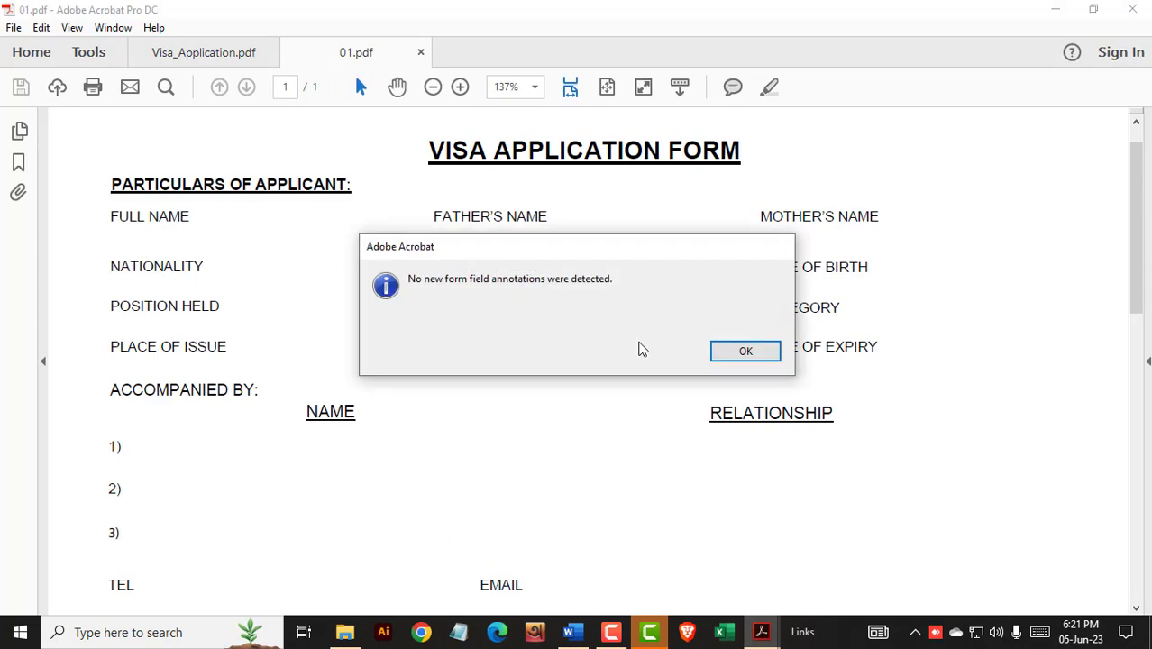
pyautogui.click(746, 353)
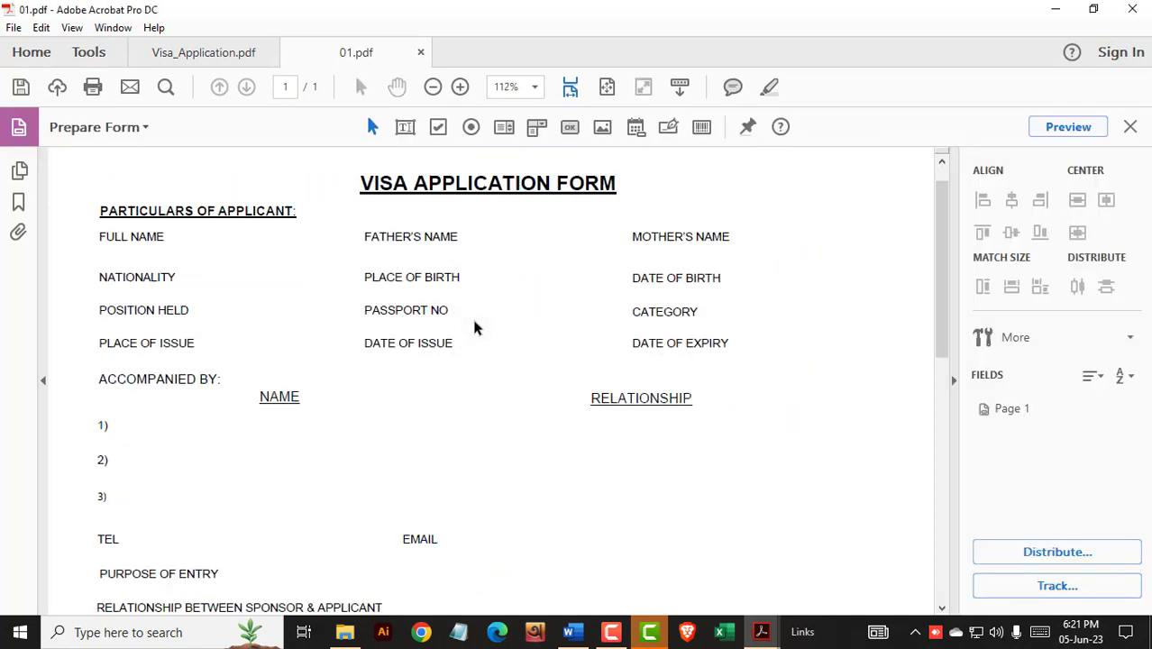
# Add a text field beside FULL NAME and reduce its width and height so it ends just before FATHER'S NAME.
pyautogui.click(405, 129)
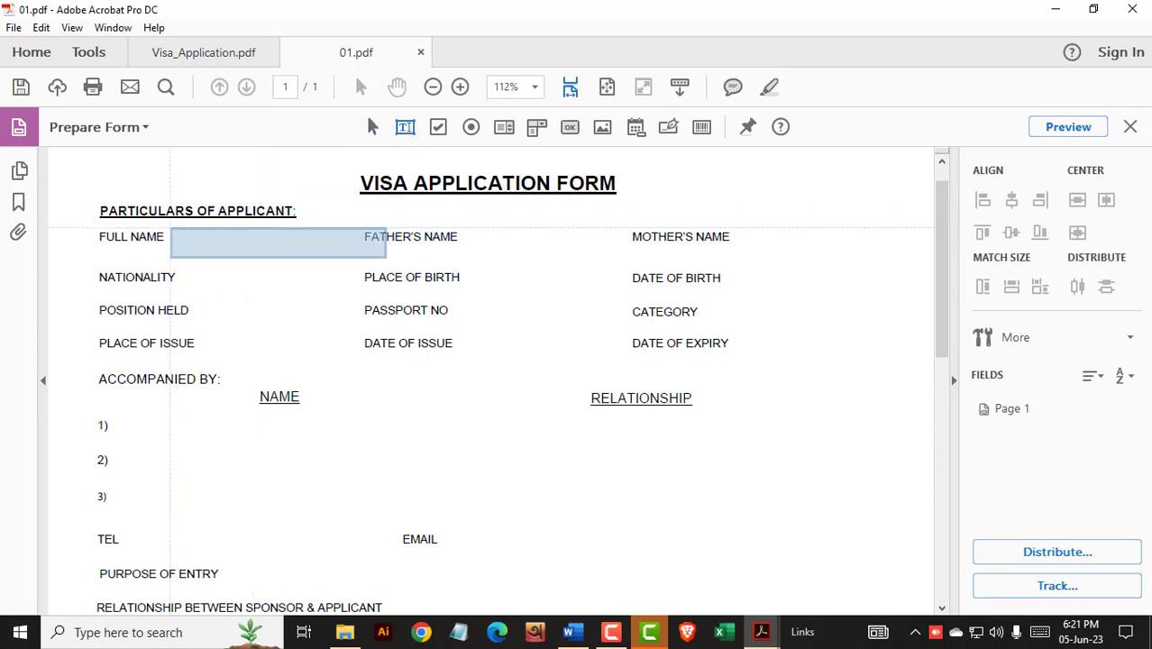
pyautogui.click(169, 229)
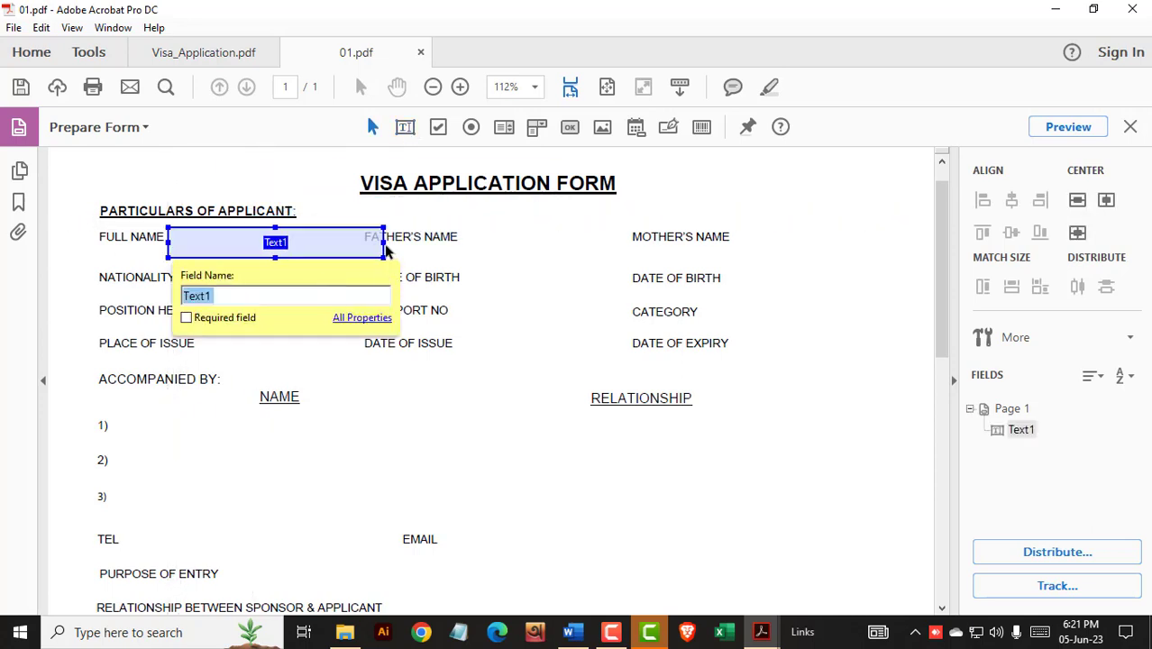
pyautogui.moveTo(383, 243); pyautogui.dragTo(364, 244)
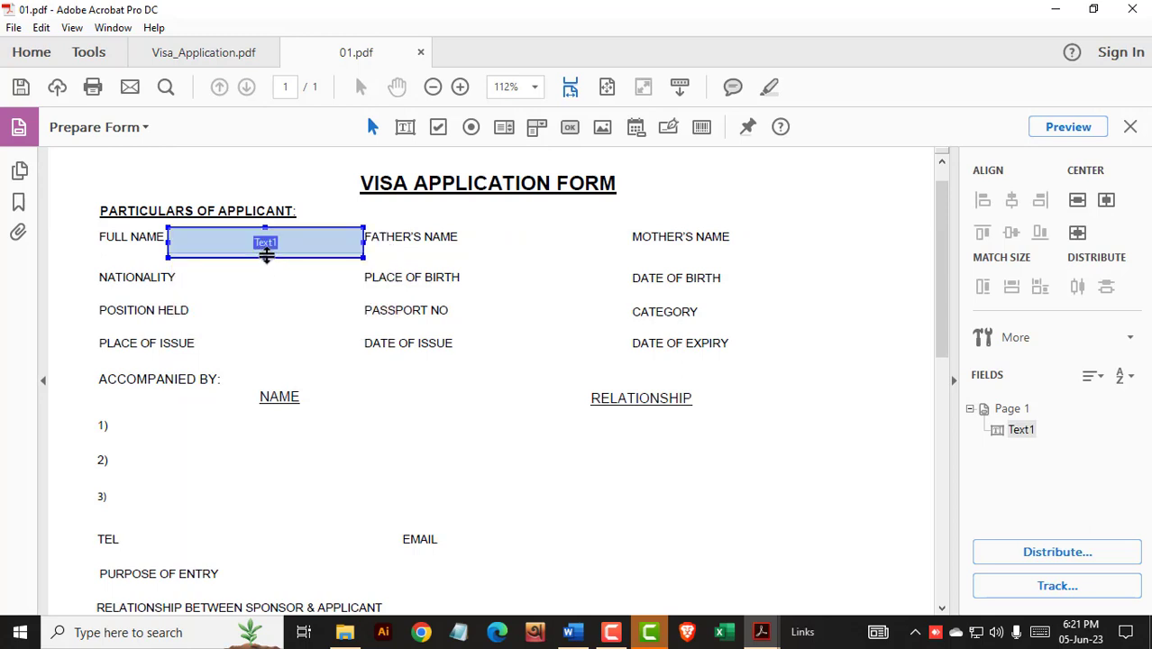
pyautogui.moveTo(266, 256); pyautogui.dragTo(266, 251)
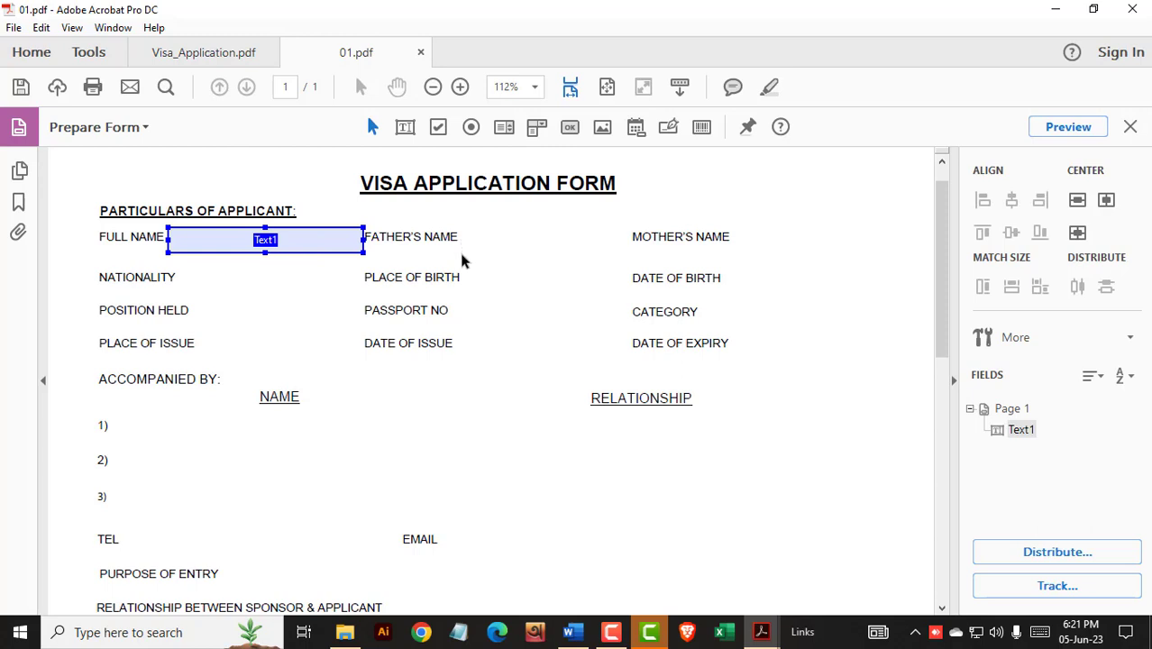
pyautogui.moveTo(356, 240); pyautogui.dragTo(352, 242)
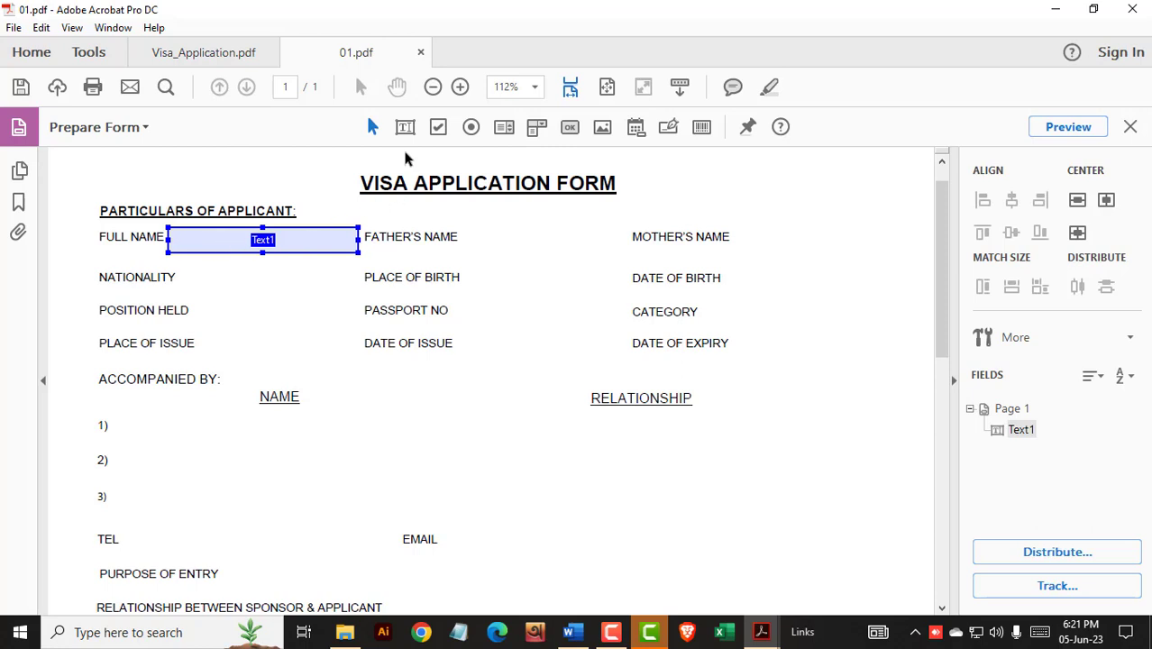
# Add a text field beside FATHER'S NAME and narrow it so it ends just before MOTHER'S NAME.
pyautogui.click(404, 127)
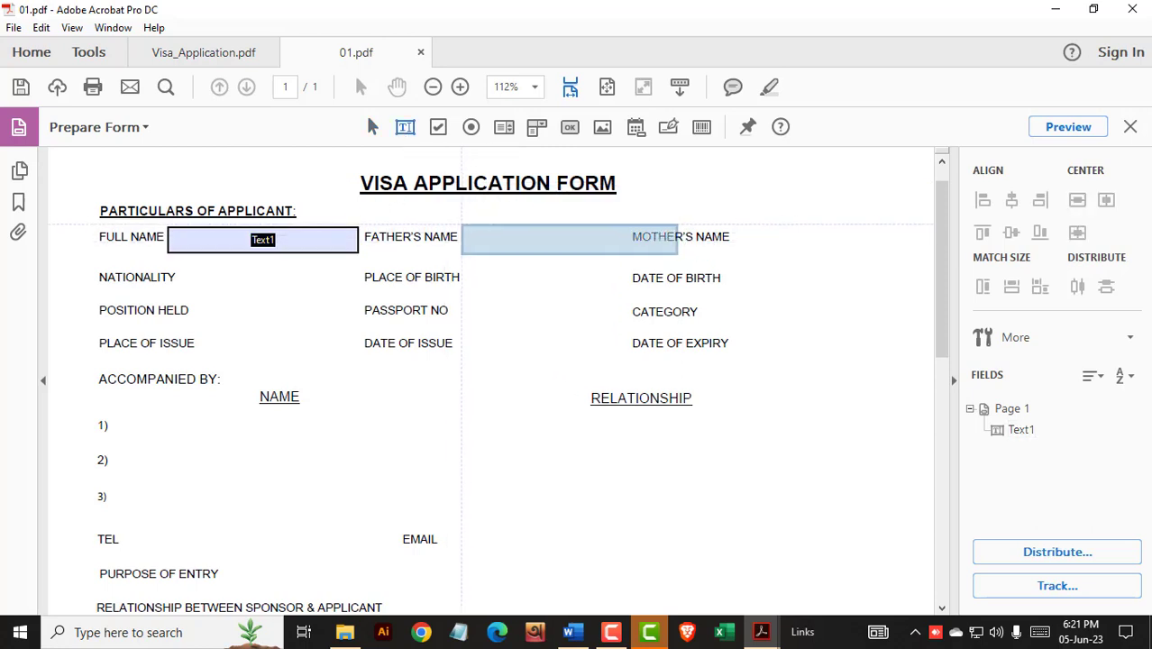
pyautogui.click(463, 226)
pyautogui.moveTo(682, 243); pyautogui.dragTo(628, 240)
pyautogui.click(766, 251)
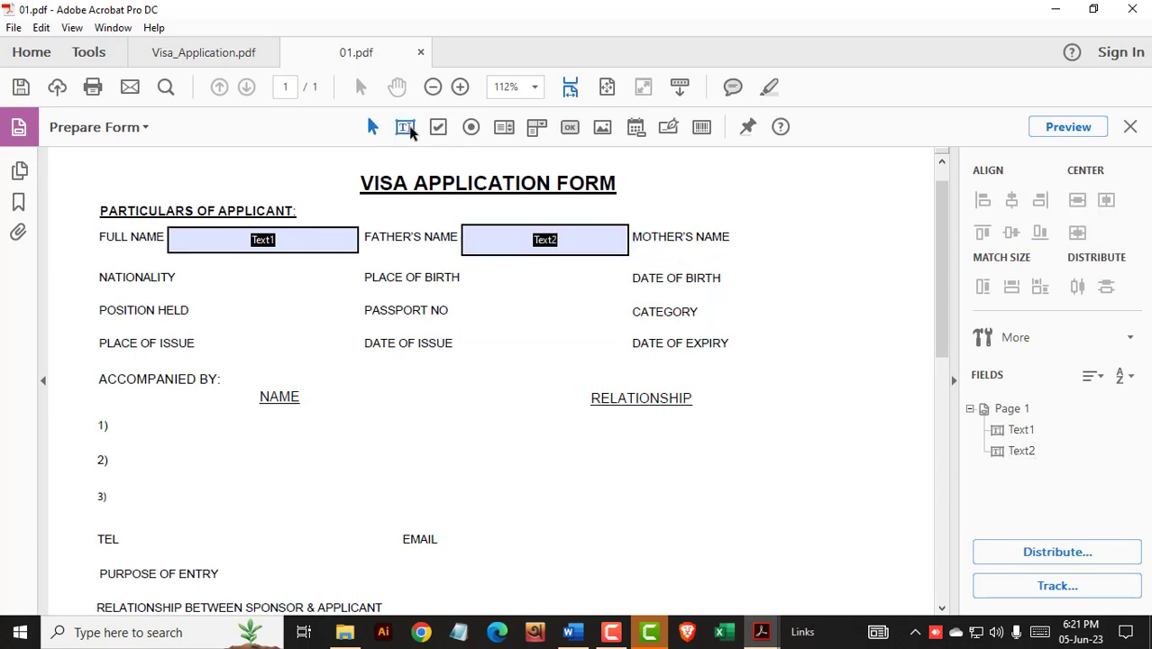
# Add a text field beside MOTHER'S NAME and narrow it from its left edge so it clears the label.
pyautogui.click(405, 127)
pyautogui.click(740, 230)
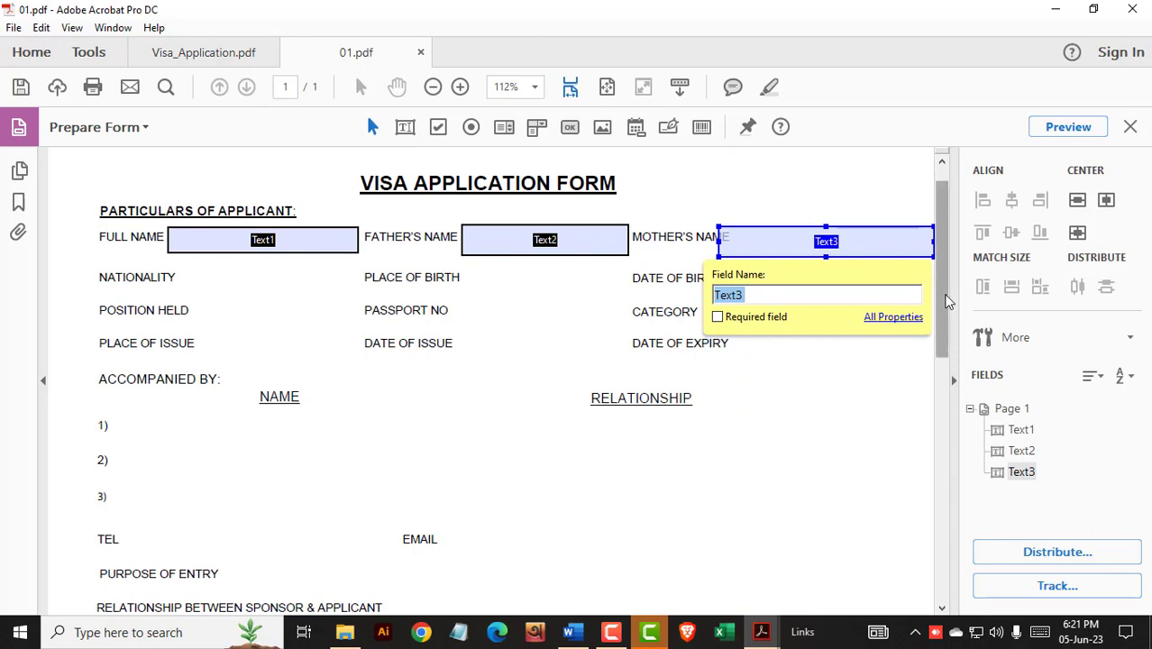
pyautogui.moveTo(718, 241); pyautogui.dragTo(738, 241)
pyautogui.click(785, 363)
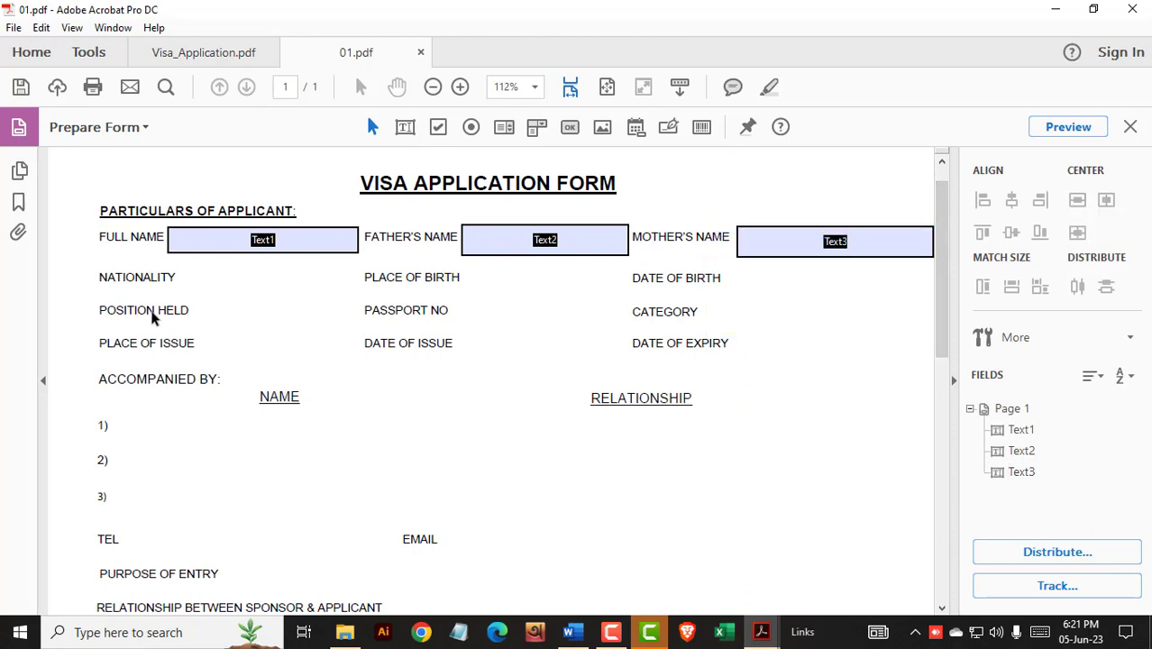
# Add a text field beside NATIONALITY, narrow it to end before PLACE OF BIRTH, and slightly reduce its height.
pyautogui.click(404, 126)
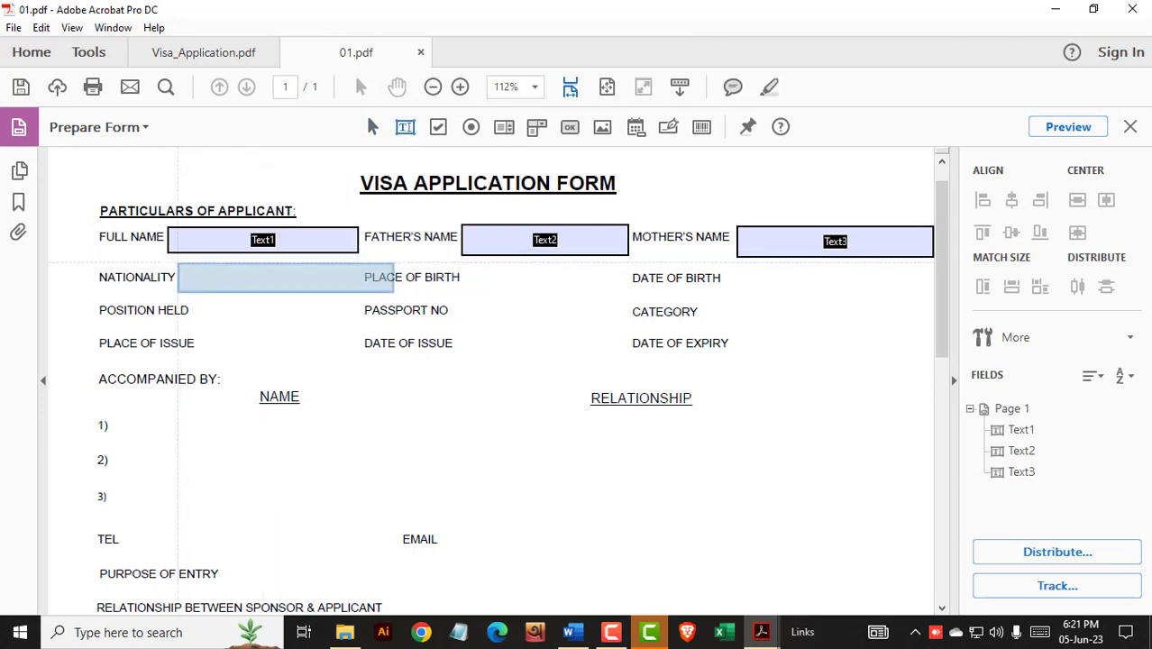
pyautogui.click(216, 277)
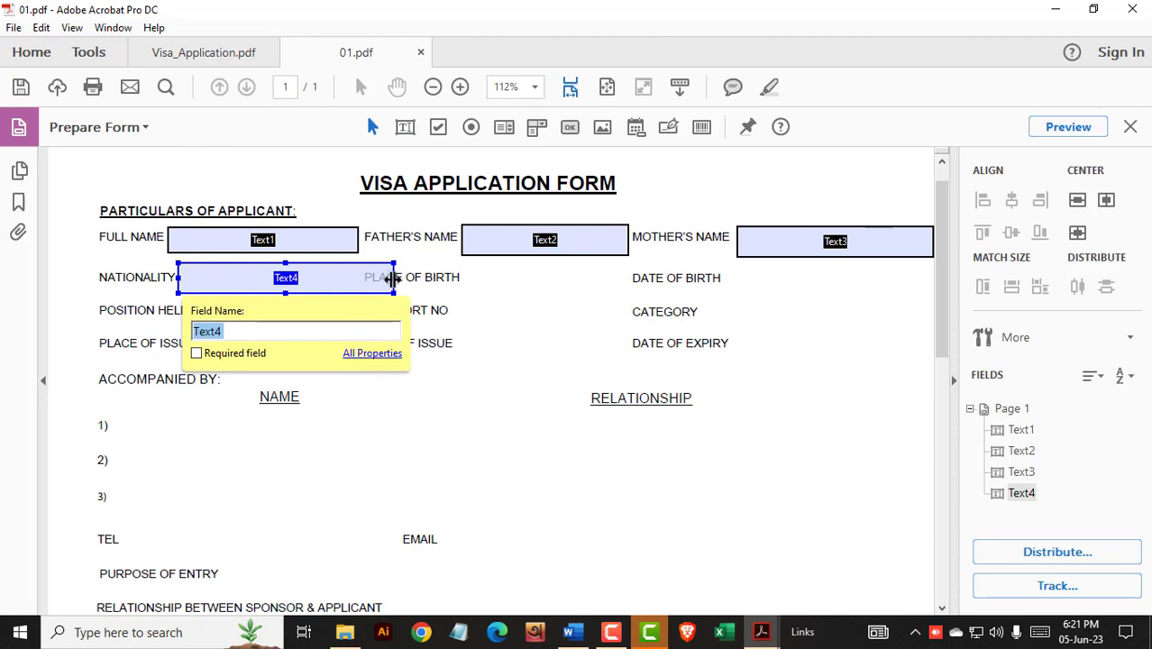
pyautogui.moveTo(393, 279); pyautogui.dragTo(361, 282)
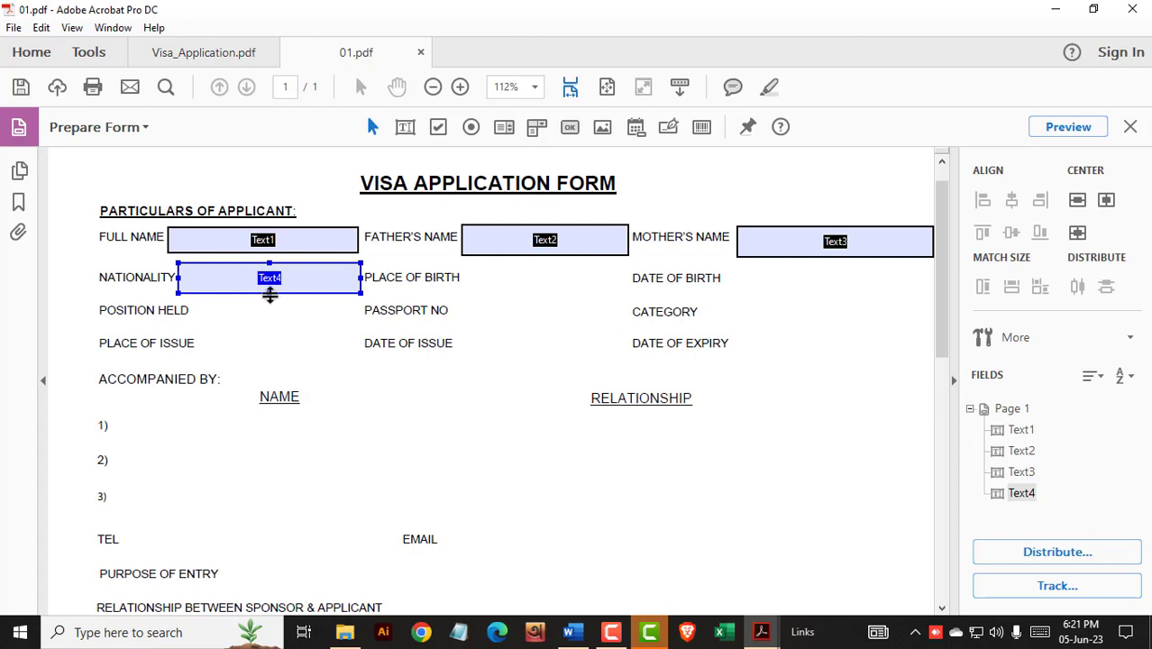
pyautogui.moveTo(270, 293); pyautogui.dragTo(271, 290)
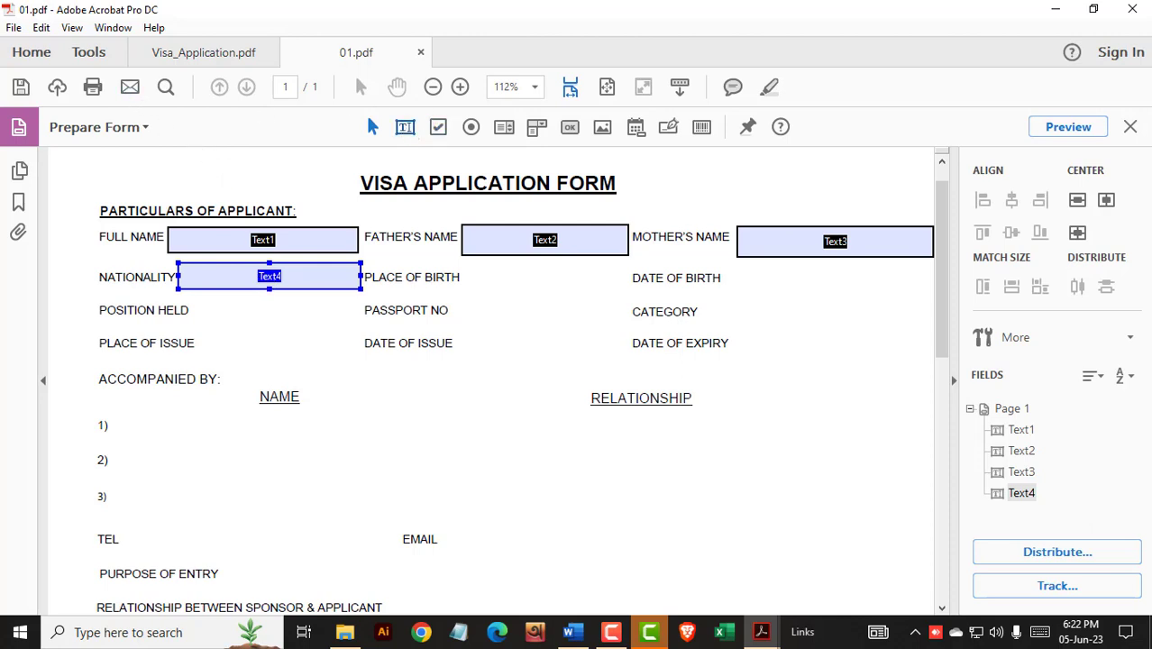
# Add a text field beside PLACE OF BIRTH and narrow it so it ends just before DATE OF BIRTH.
pyautogui.click(405, 126)
pyautogui.click(465, 267)
pyautogui.moveTo(679, 282); pyautogui.dragTo(620, 283)
pyautogui.click(734, 284)
# Add a text field beside DATE OF BIRTH, narrow it to clear the label, and move it level with its row.
pyautogui.click(405, 128)
pyautogui.click(720, 267)
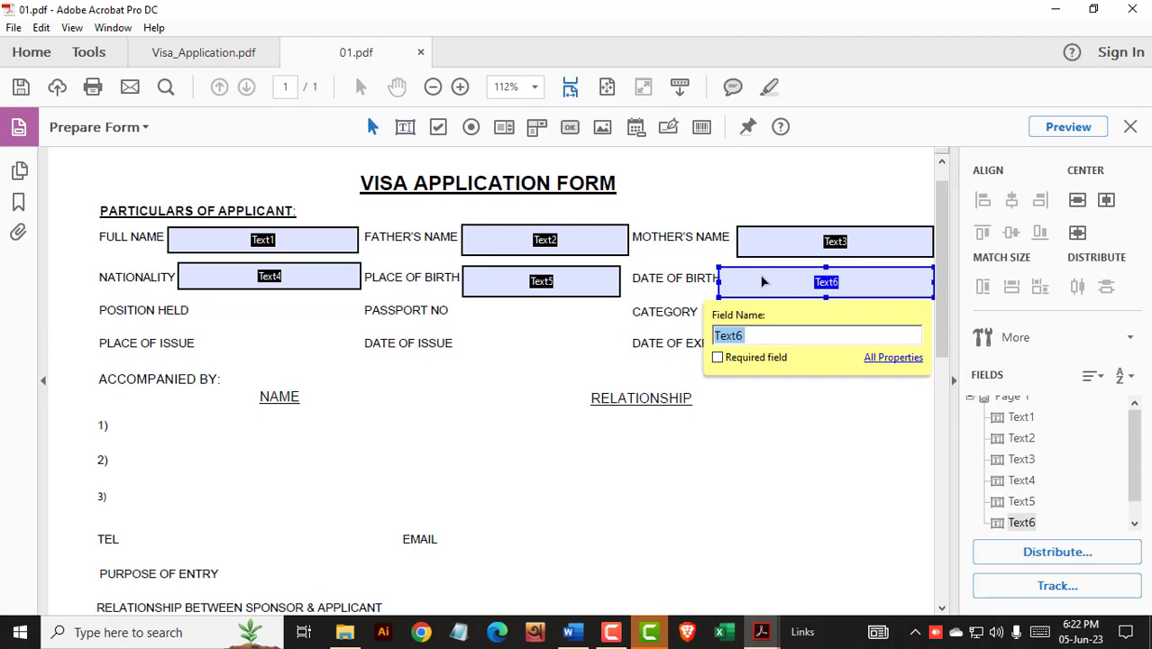
pyautogui.click(710, 280)
pyautogui.moveTo(718, 282); pyautogui.dragTo(735, 283)
pyautogui.moveTo(749, 284); pyautogui.dragTo(747, 281)
pyautogui.click(272, 331)
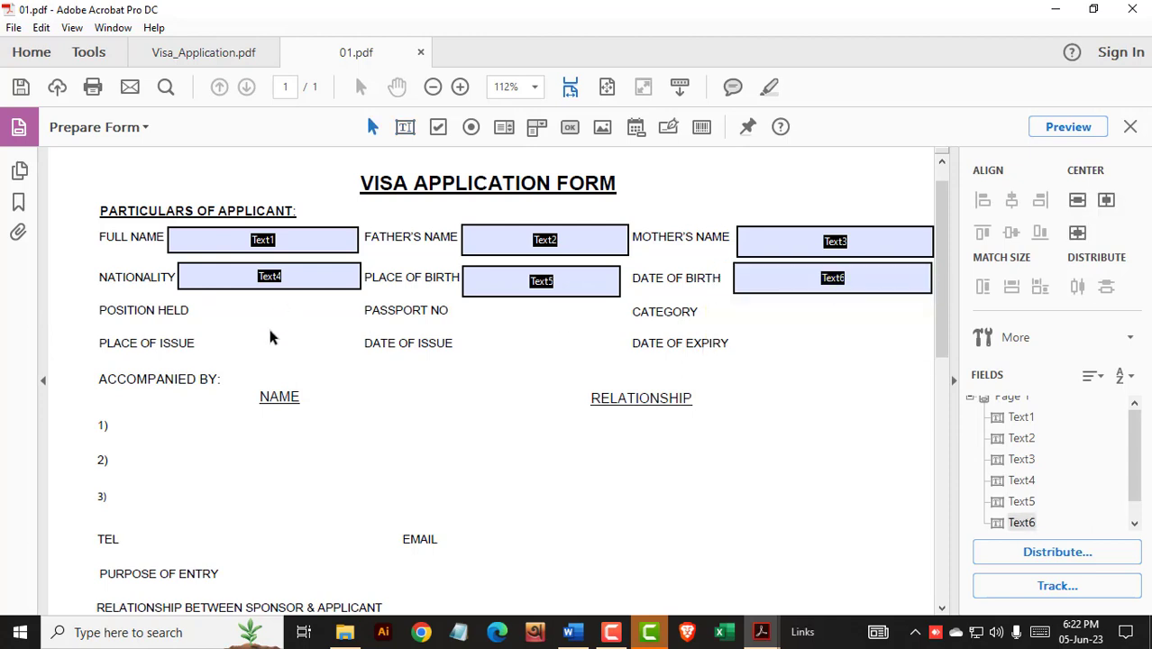
# Add a text field beside POSITION HELD and narrow it so it ends before PASSPORT NO.
pyautogui.click(404, 127)
pyautogui.click(195, 300)
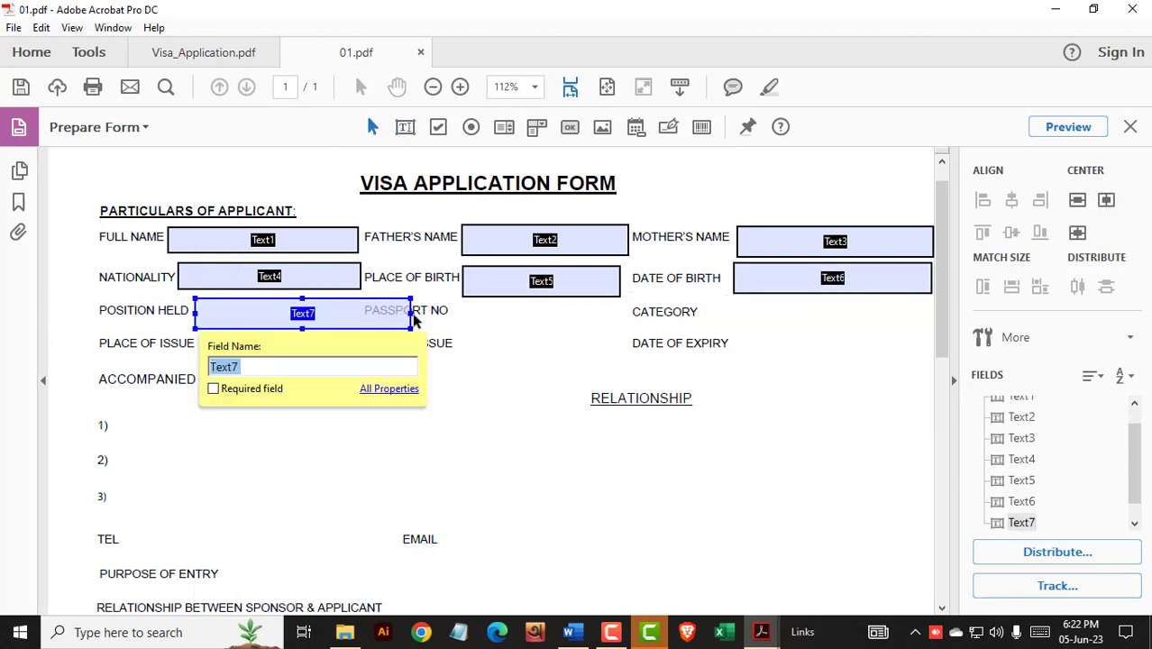
pyautogui.moveTo(413, 320); pyautogui.dragTo(349, 320)
# Add text fields beside the applicant's PASSPORT NO and CATEGORY, narrowing the passport field so it ends before CATEGORY.
pyautogui.click(405, 127)
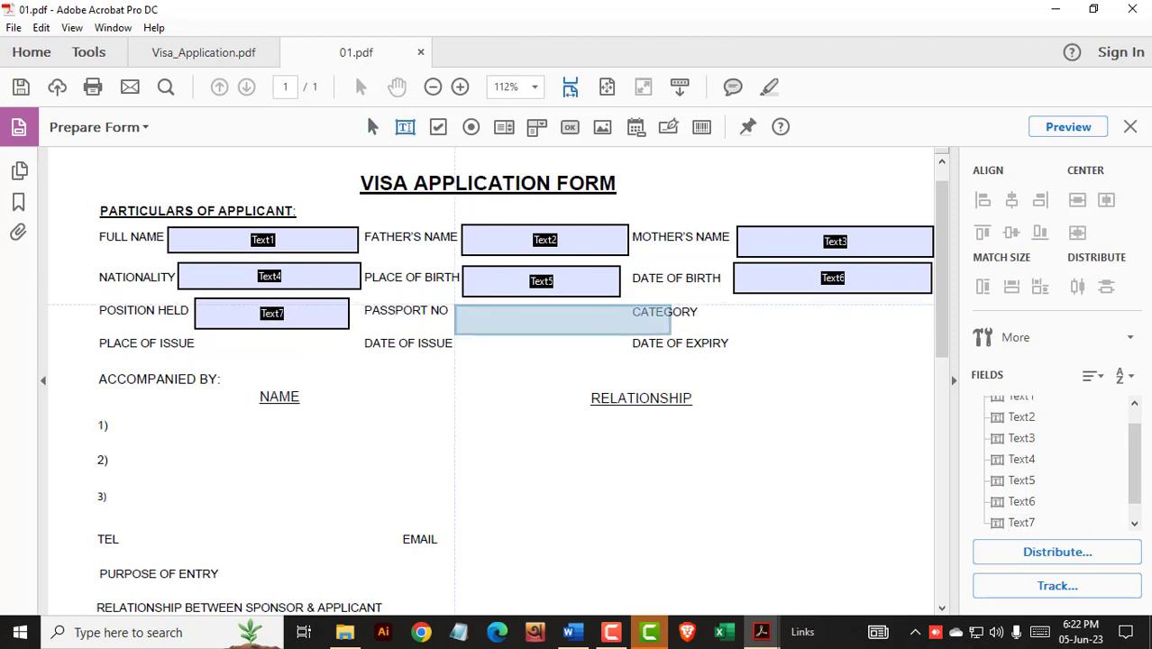
pyautogui.click(455, 304)
pyautogui.moveTo(671, 320); pyautogui.dragTo(623, 320)
pyautogui.click(405, 127)
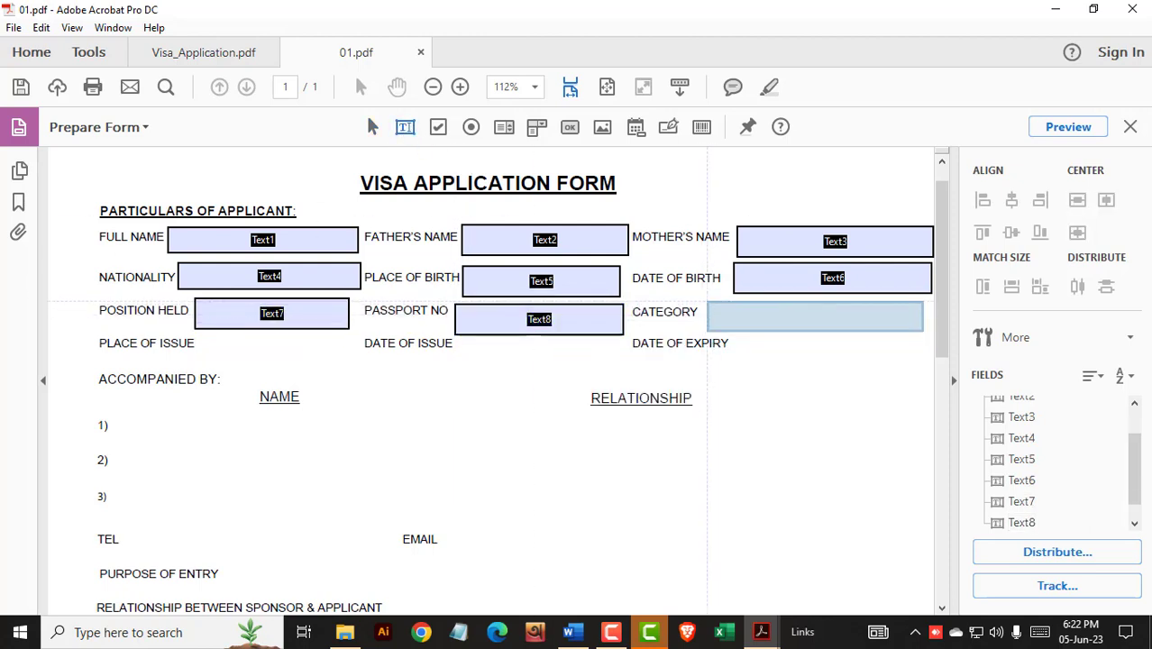
pyautogui.click(708, 303)
# Add text fields in row 1 of ACCOMPANIED BY, a narrowed one under NAME and a default-size one under RELATIONSHIP.
pyautogui.click(404, 127)
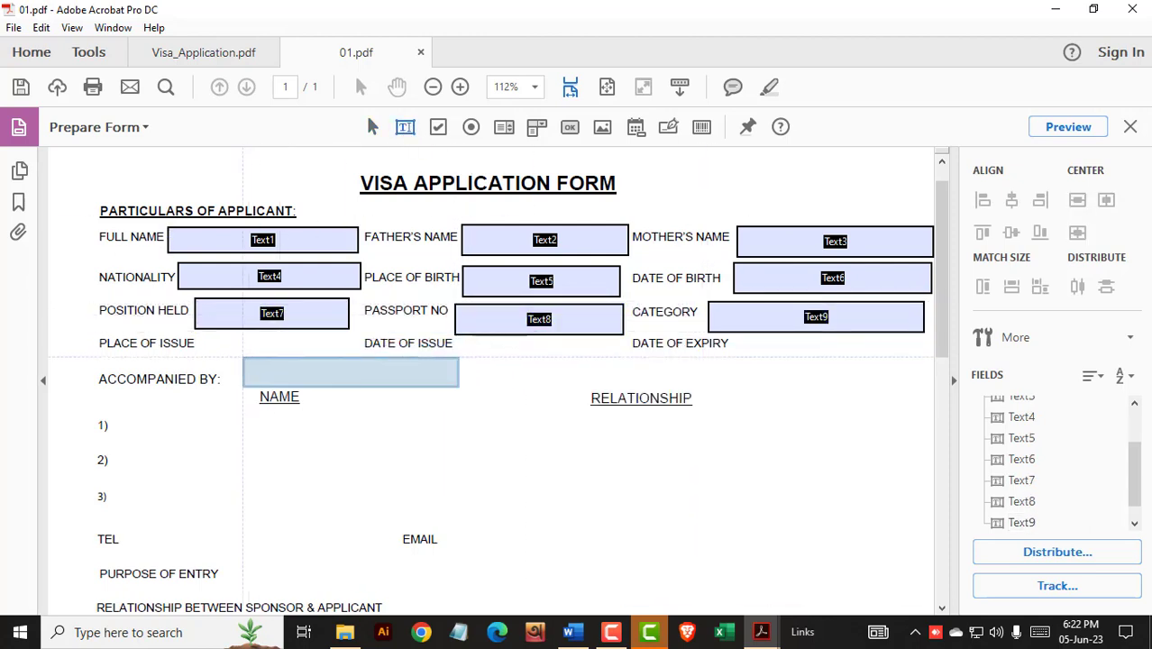
pyautogui.click(123, 416)
pyautogui.click(277, 434)
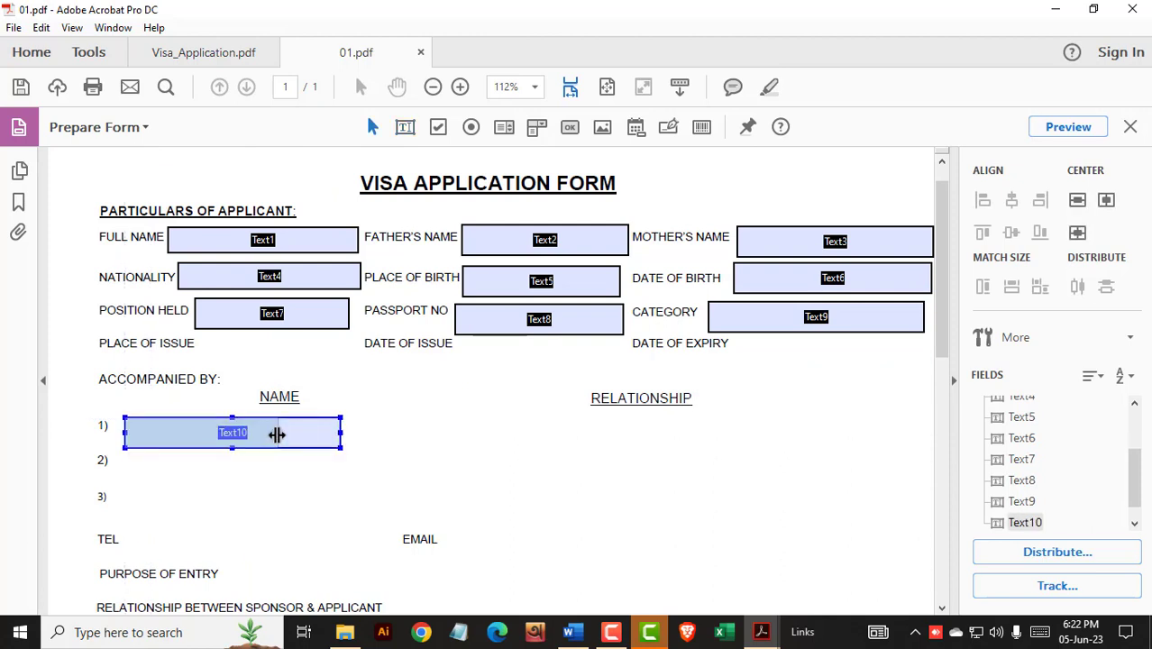
pyautogui.click(404, 127)
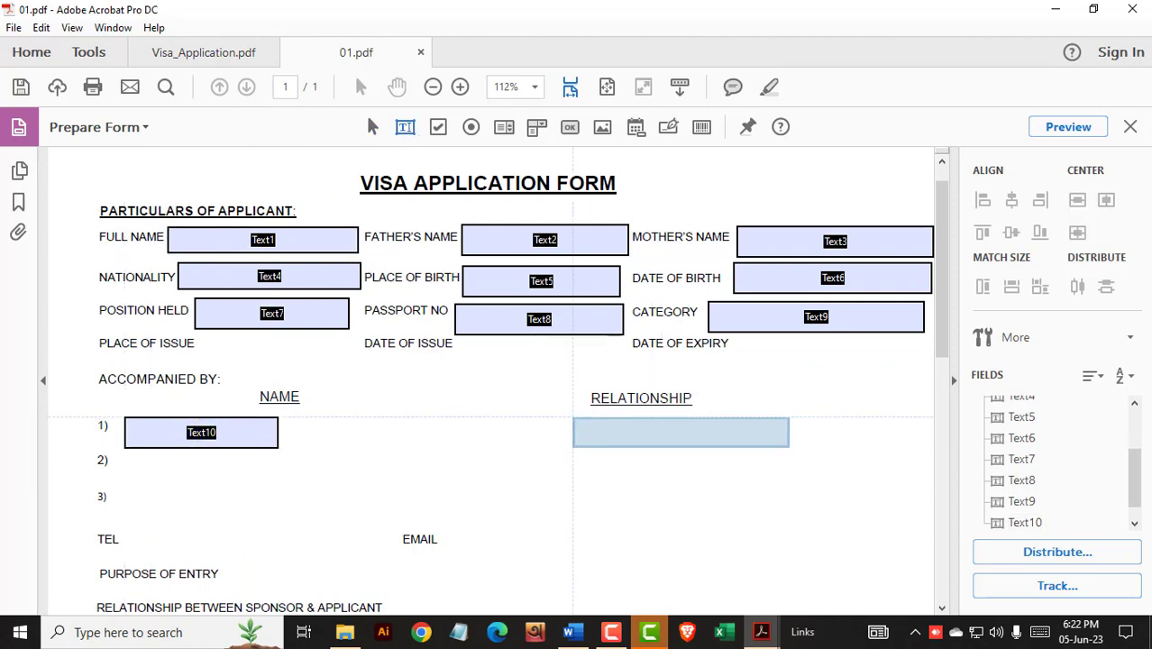
pyautogui.click(567, 414)
pyautogui.click(487, 503)
# Add default-size text fields beside EMAIL and the TEL label on the same row.
pyautogui.scroll(-2, 487, 503)
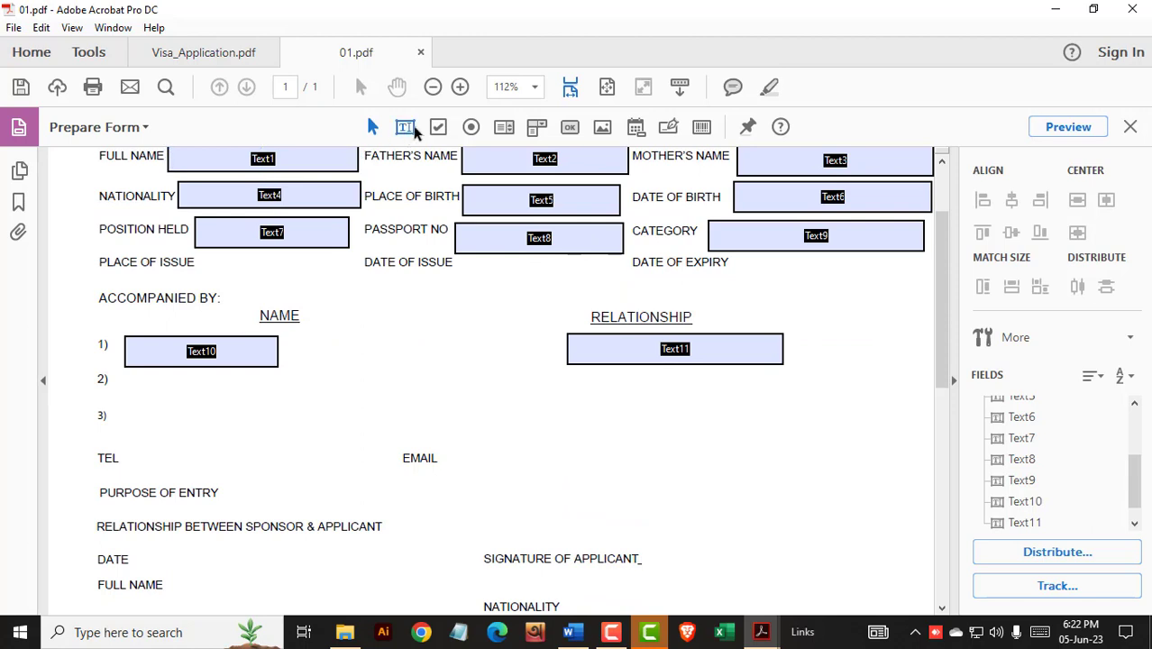
pyautogui.click(413, 130)
pyautogui.click(459, 445)
pyautogui.scroll(-2, 459, 445)
pyautogui.click(403, 128)
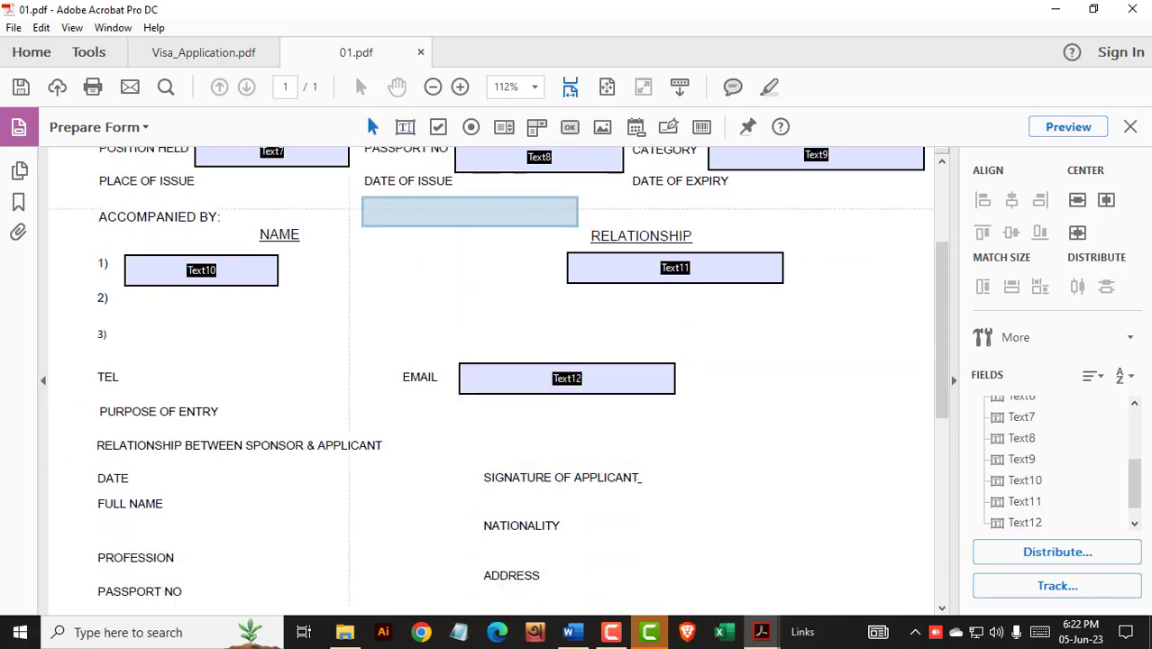
pyautogui.click(129, 366)
pyautogui.click(404, 435)
# Add a default-size text field beside DATE, below RELATIONSHIP BETWEEN SPONSOR & APPLICANT.
pyautogui.scroll(-2, 404, 436)
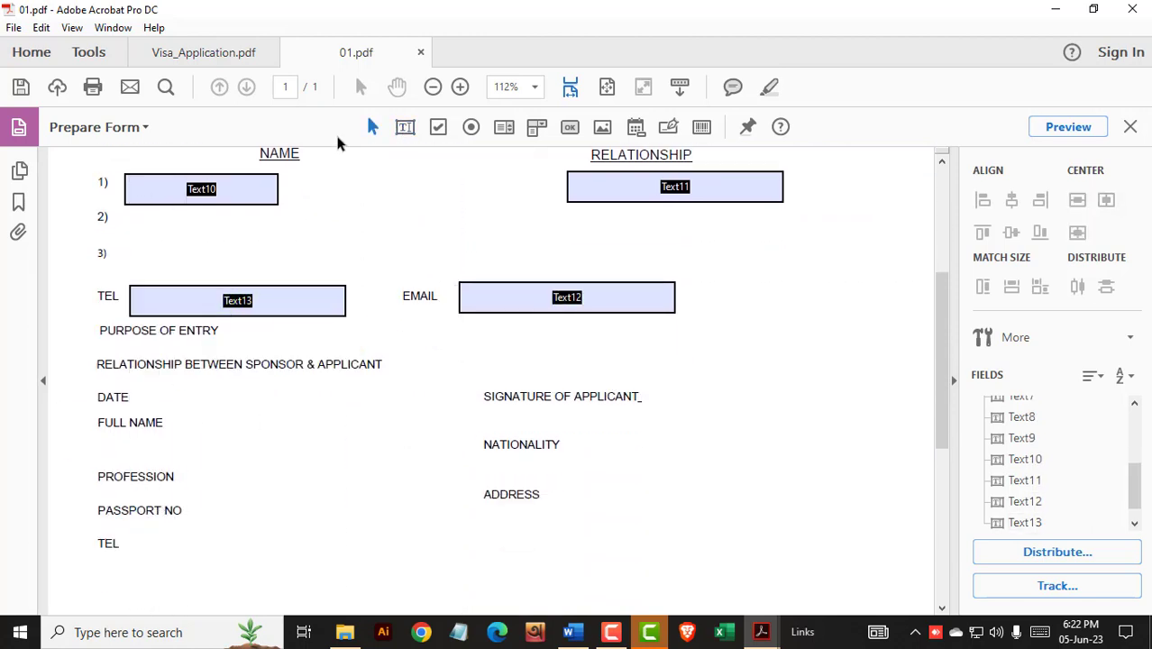
pyautogui.click(404, 128)
pyautogui.click(137, 380)
# Add default-size text fields beside NATIONALITY and ADDRESS below SIGNATURE OF APPLICANT.
pyautogui.click(405, 128)
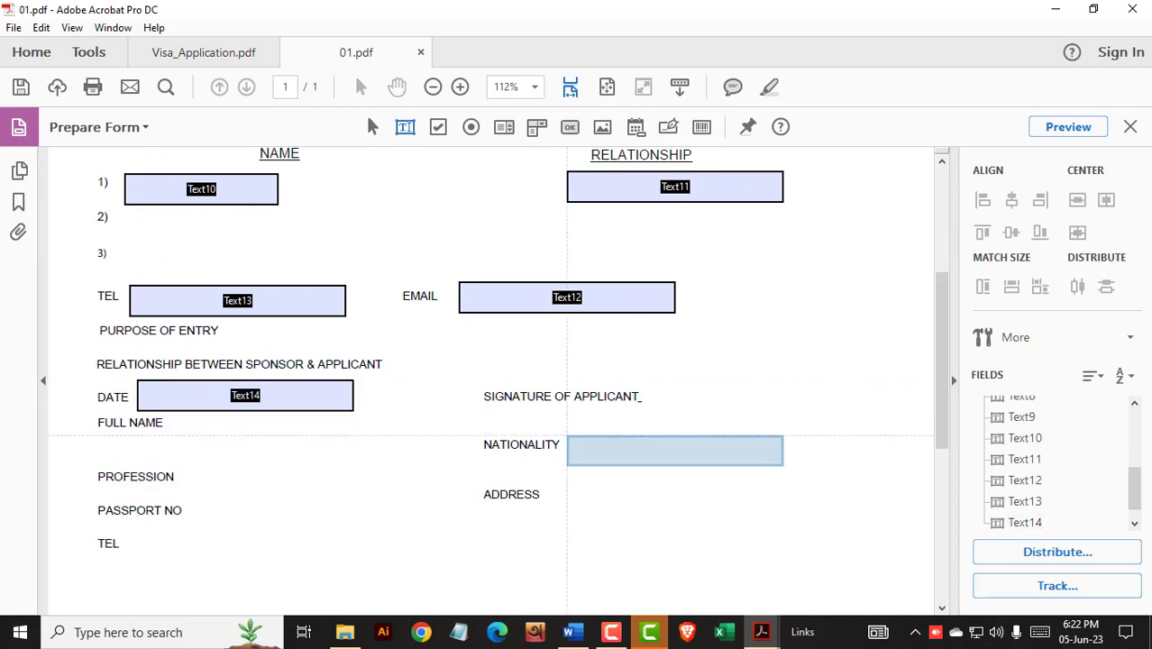
pyautogui.click(569, 430)
pyautogui.click(404, 128)
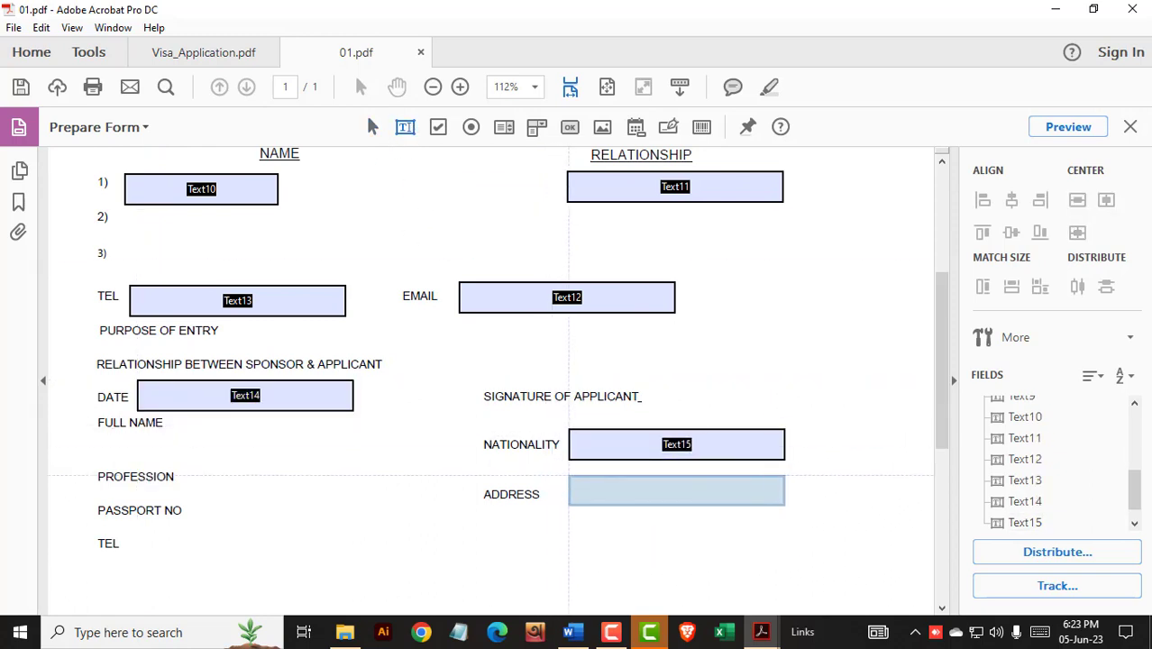
pyautogui.click(569, 477)
# Add default-size text fields beside PROFESSION and the PASSPORT NO label directly below it.
pyautogui.click(405, 128)
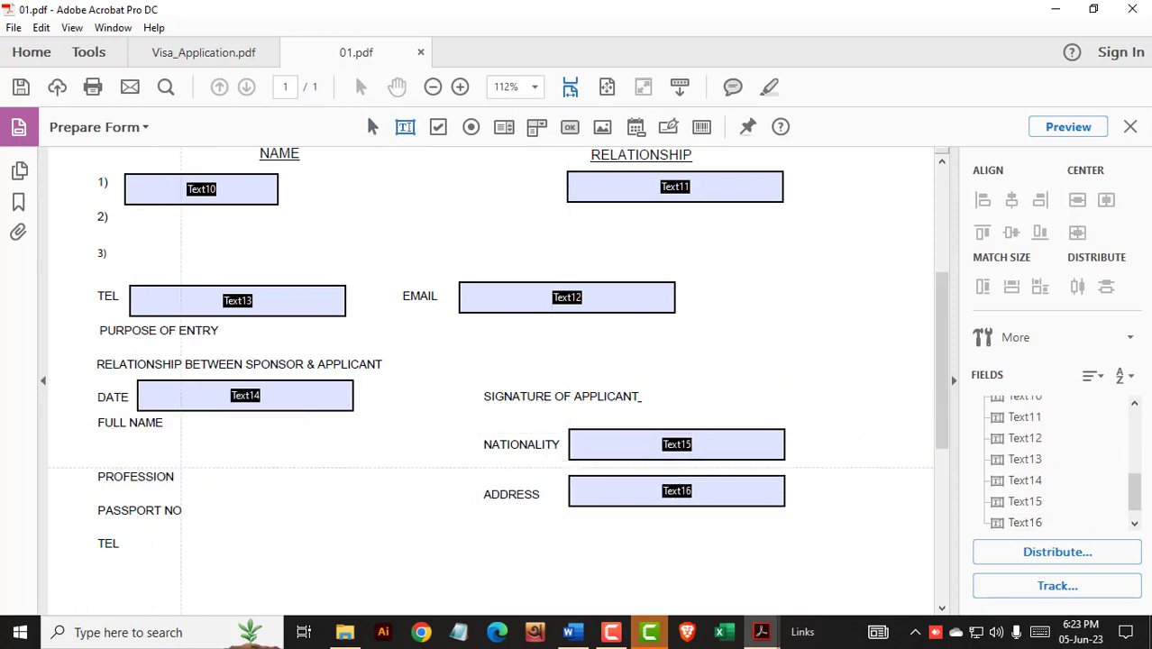
pyautogui.click(180, 466)
pyautogui.click(405, 128)
pyautogui.click(187, 506)
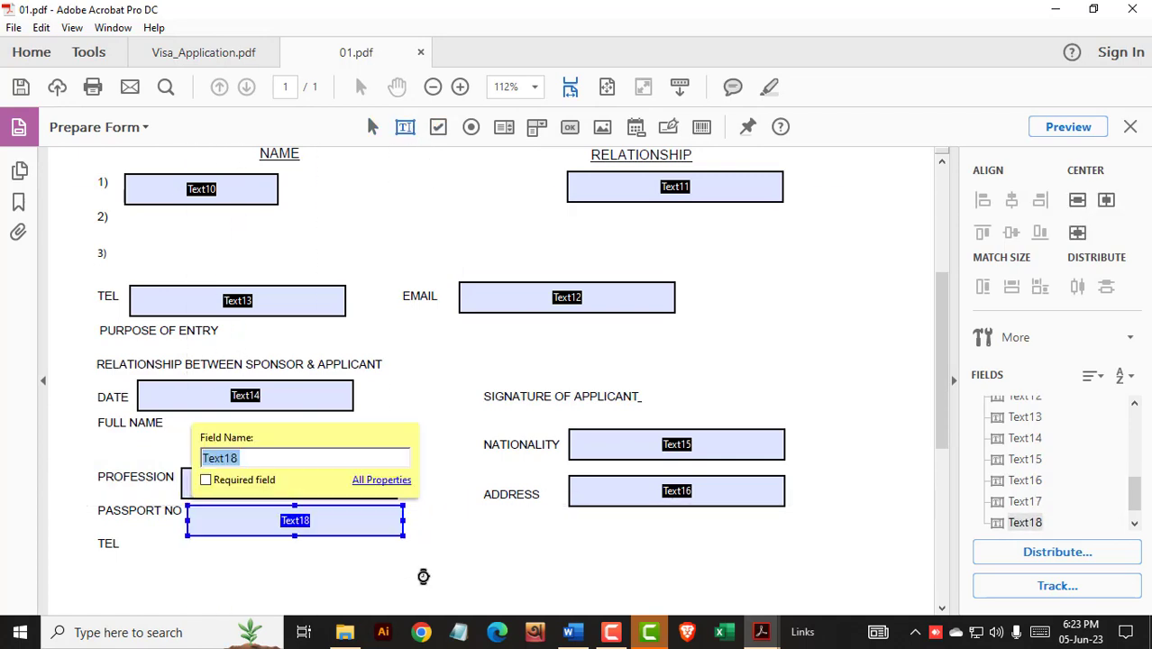
pyautogui.click(471, 415)
# Add a check box in the blank area below the last TEL label of the form.
pyautogui.scroll(3, 622, 407)
pyautogui.scroll(-6, 622, 406)
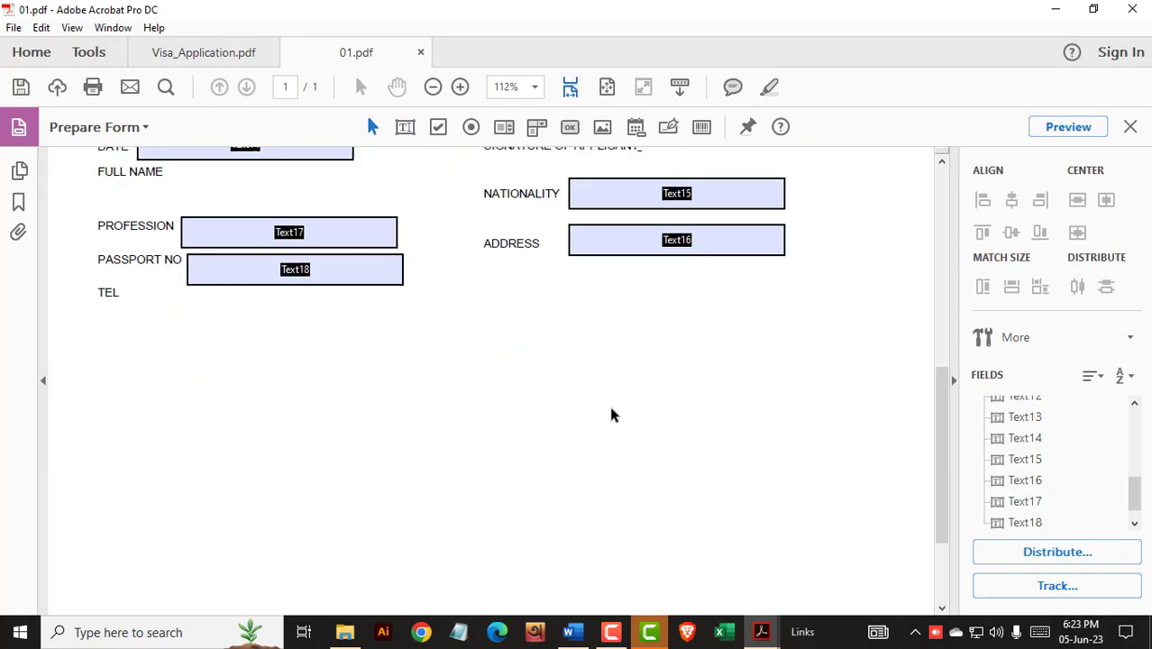
pyautogui.scroll(6, 528, 278)
pyautogui.scroll(-3, 527, 278)
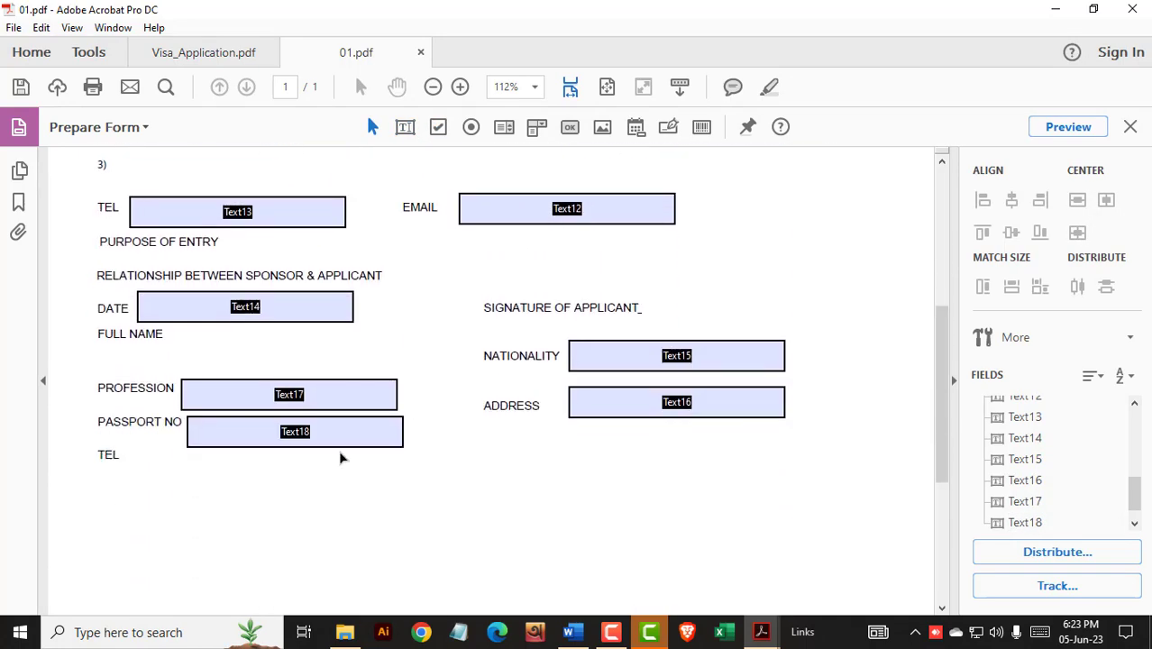
pyautogui.click(439, 127)
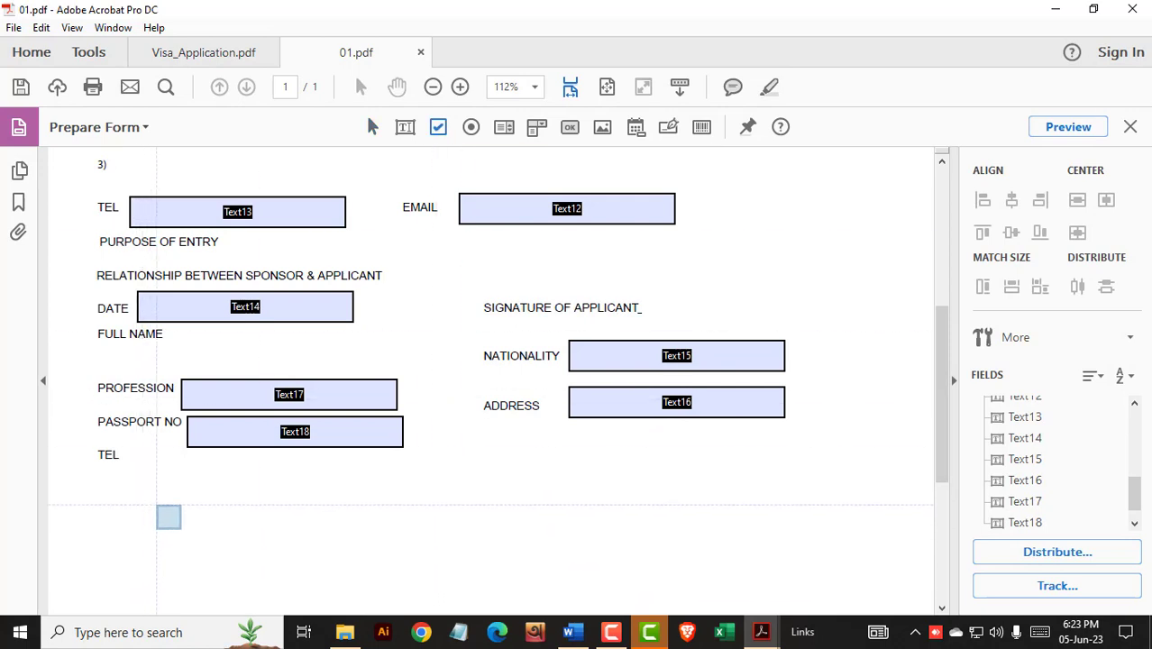
pyautogui.click(169, 516)
pyautogui.click(283, 497)
pyautogui.click(485, 202)
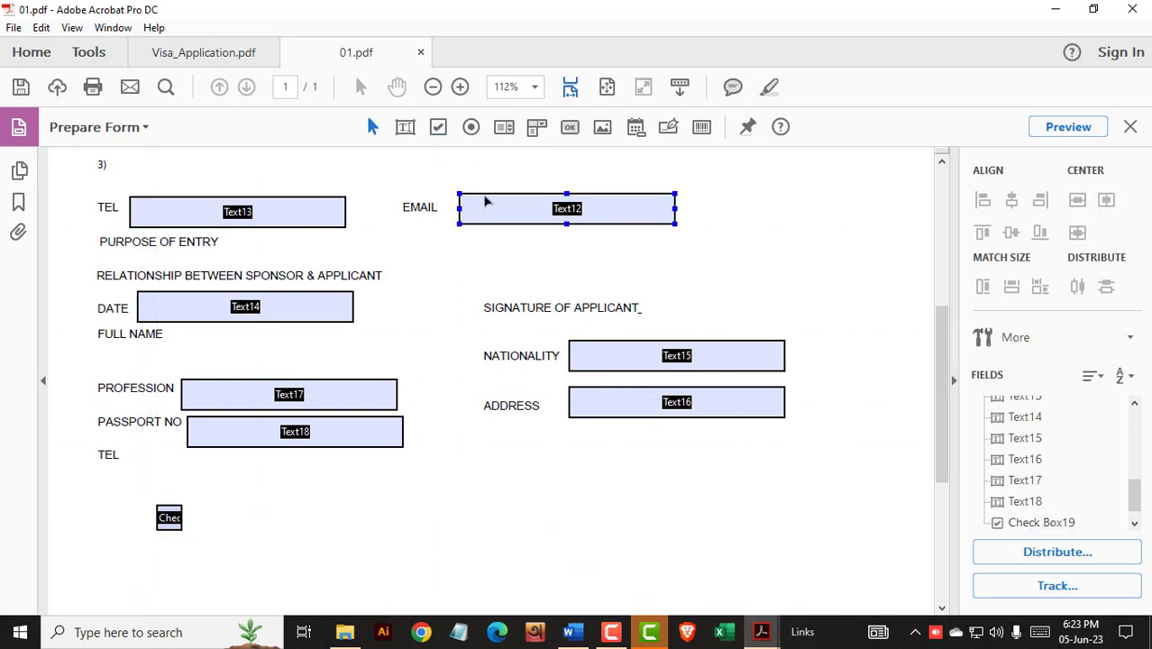
pyautogui.click(458, 159)
pyautogui.click(170, 518)
# Add a radio button to the right of the check box below the last TEL label.
pyautogui.click(471, 126)
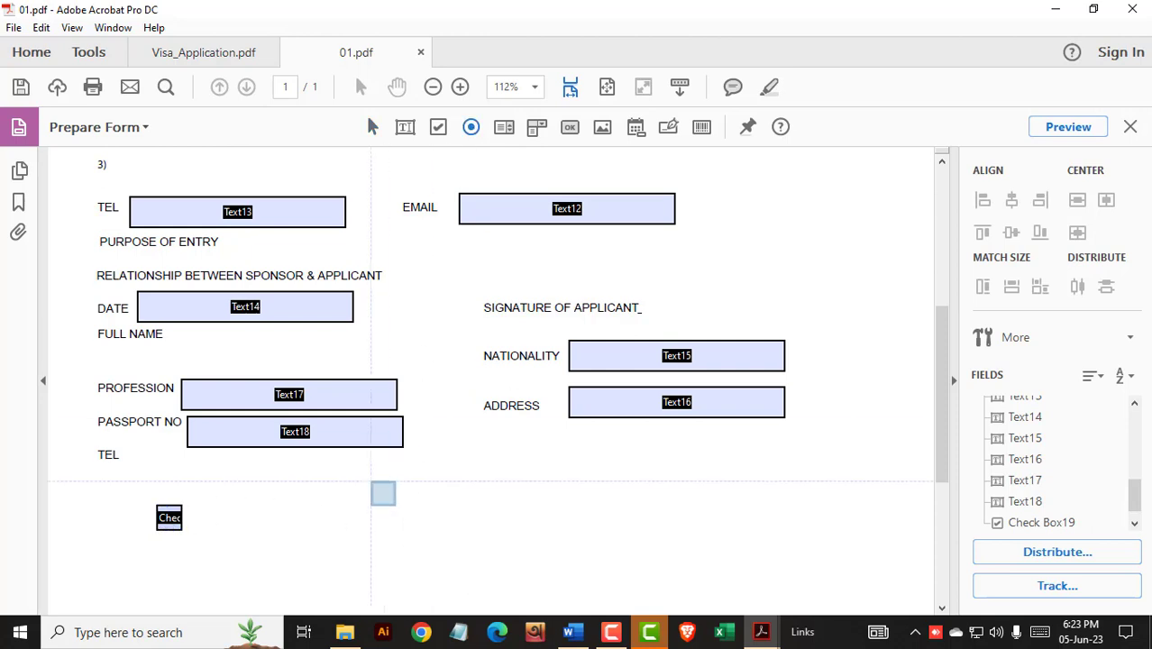
pyautogui.click(245, 516)
pyautogui.click(583, 507)
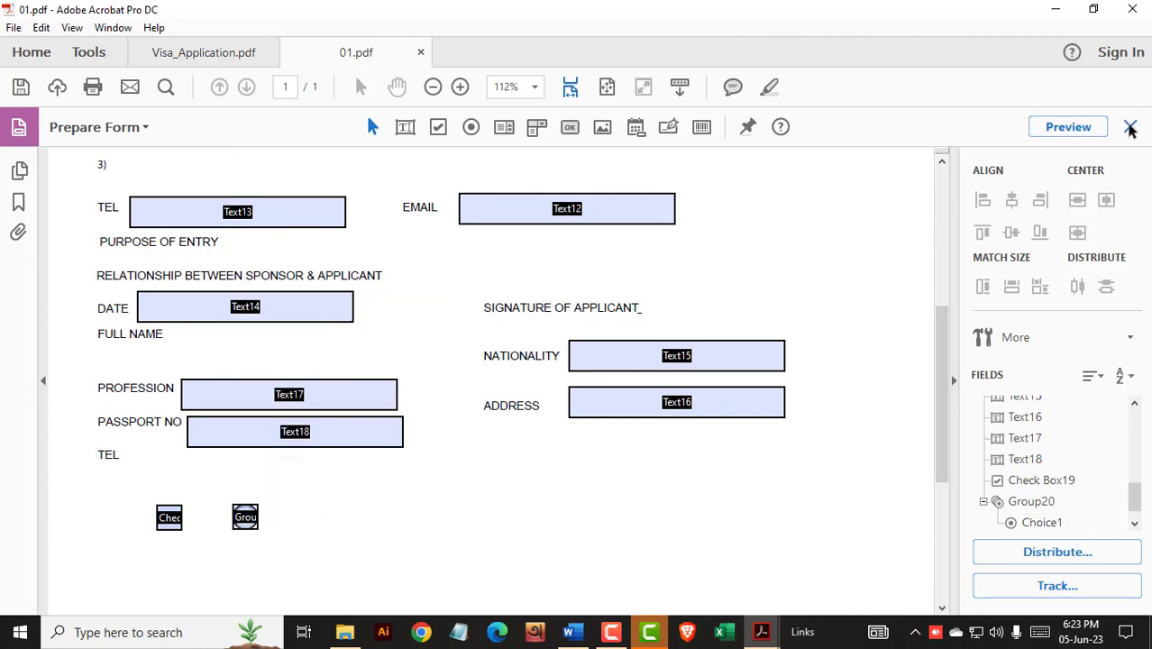
# Exit Prepare Form and save the form as 01 in the 8. Editable PDF Application Format folder, replacing the existing file.
pyautogui.click(1130, 127)
pyautogui.click(25, 93)
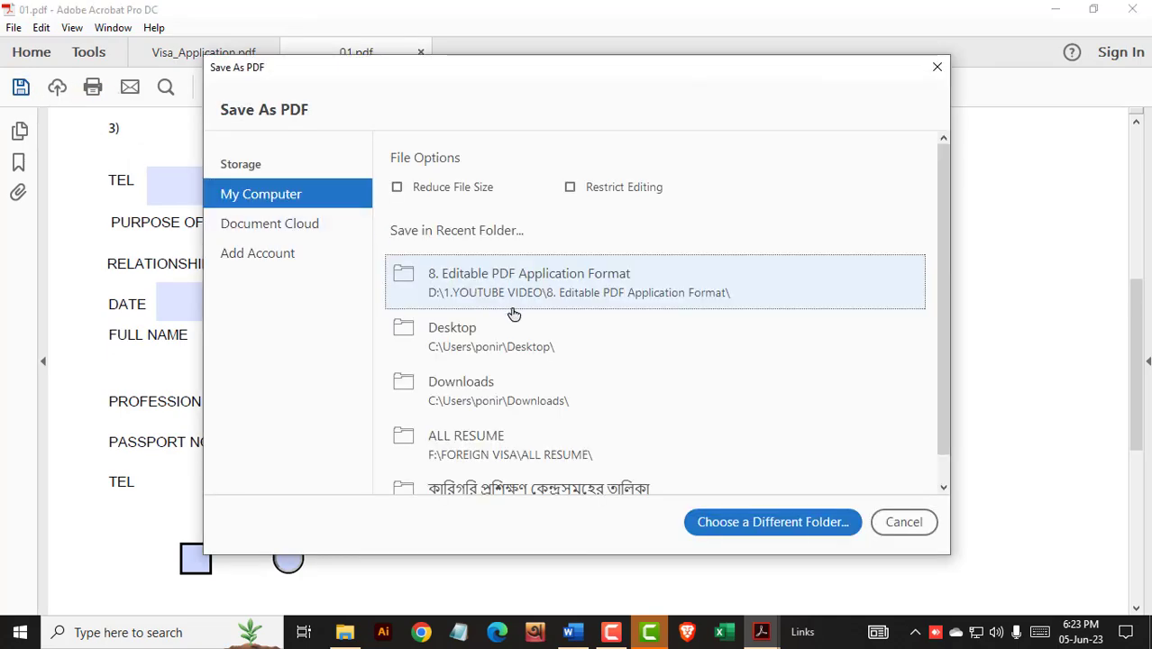
pyautogui.click(525, 290)
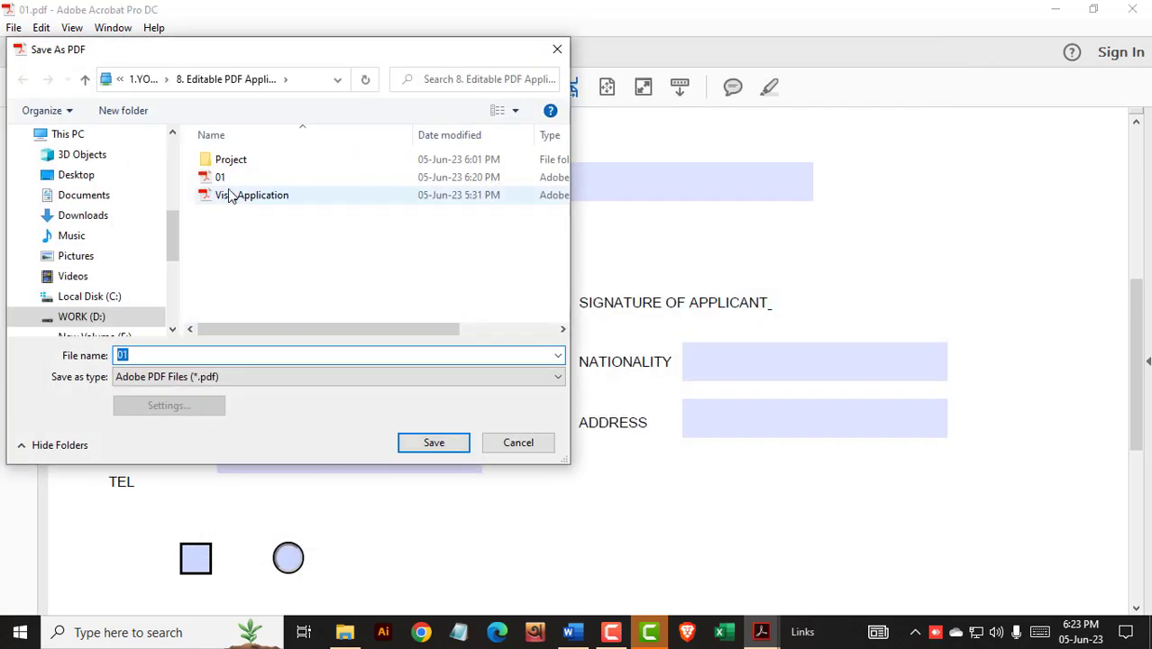
pyautogui.click(434, 442)
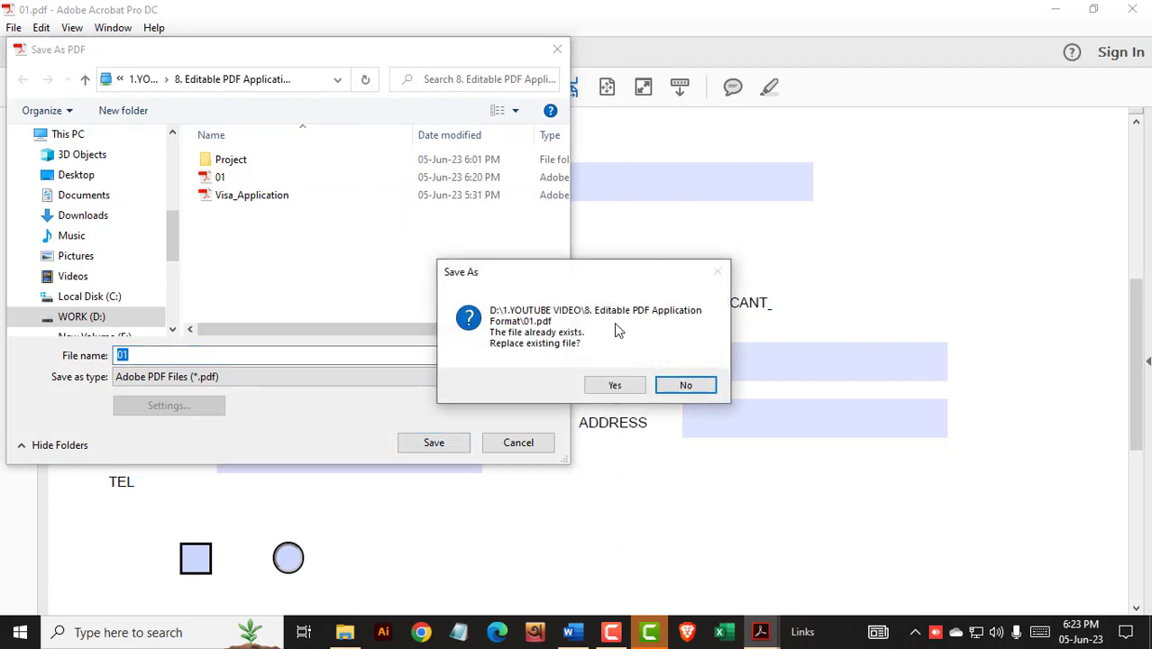
pyautogui.click(618, 385)
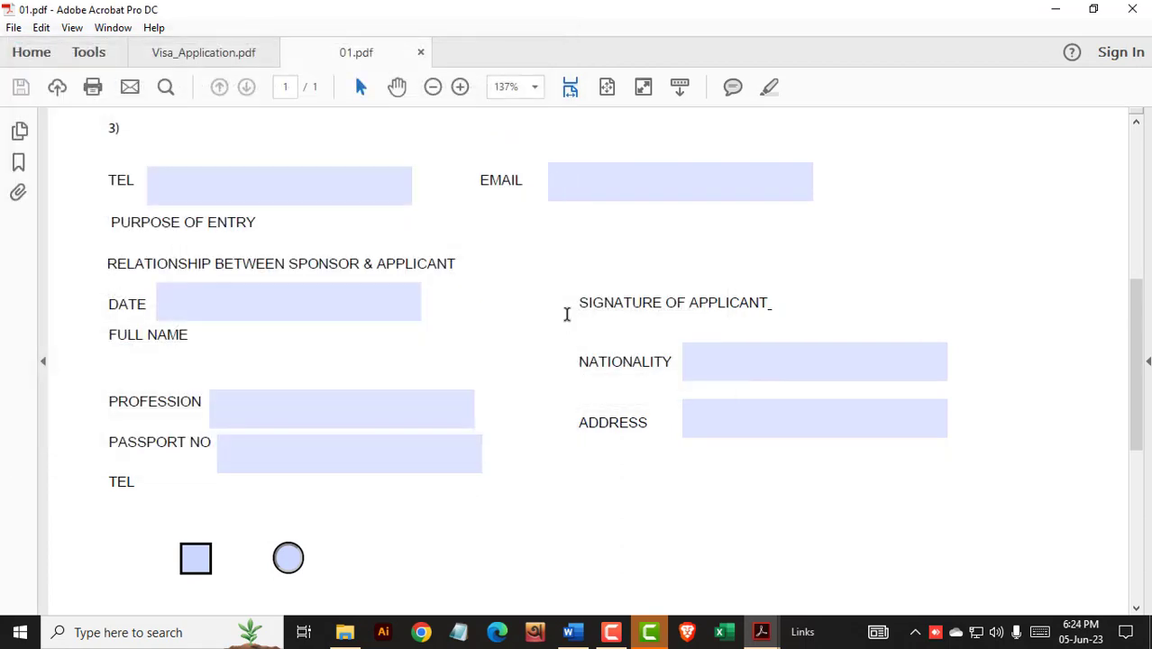
# Close Acrobat without saving the changes to Visa_Application.pdf, and close Word.
pyautogui.click(1132, 9)
pyautogui.click(476, 350)
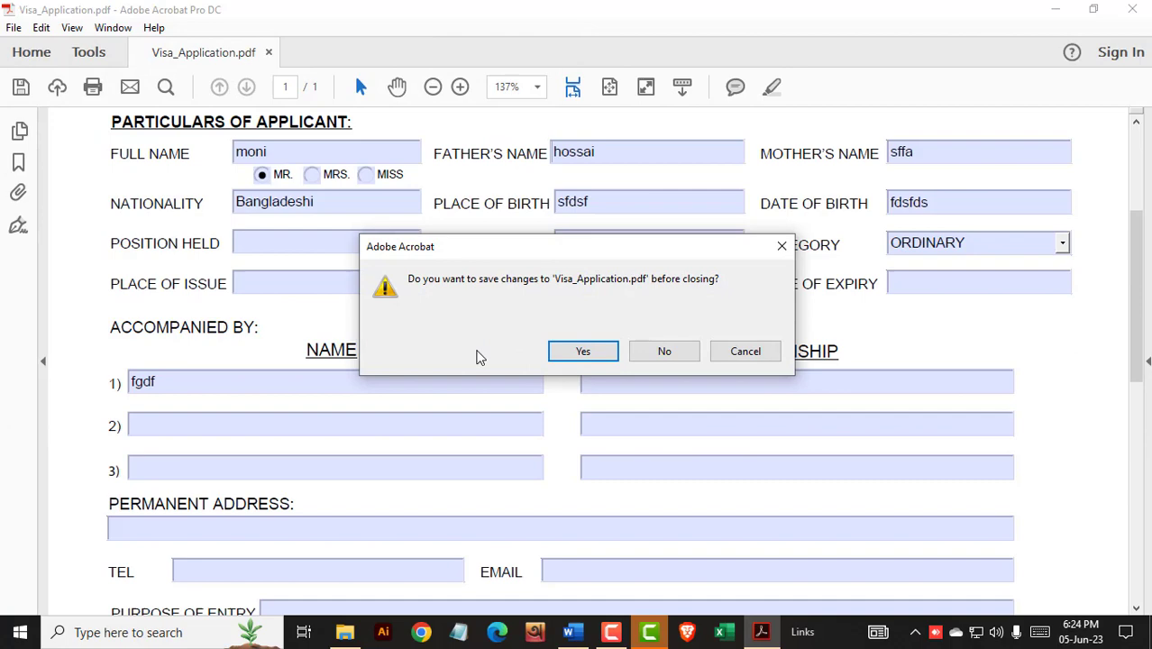
pyautogui.click(660, 353)
pyautogui.click(1131, 19)
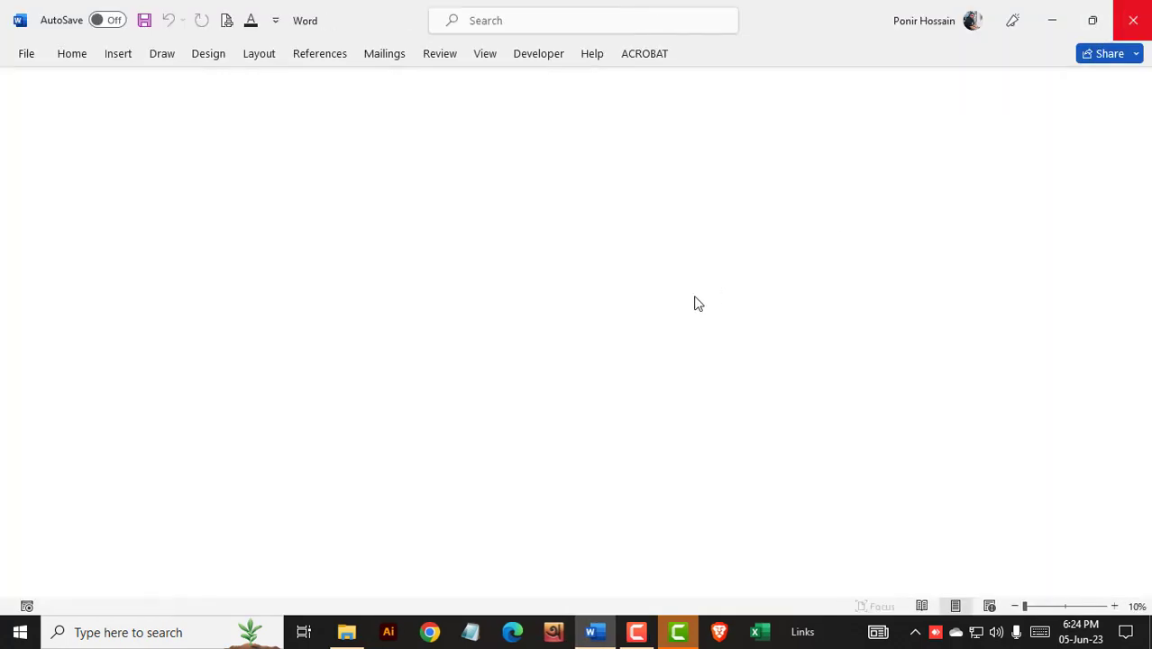
# Open the saved 01.pdf form, reduce the zoom to 125%, and enter "name" as the applicant's full name.
pyautogui.doubleClick(213, 147)
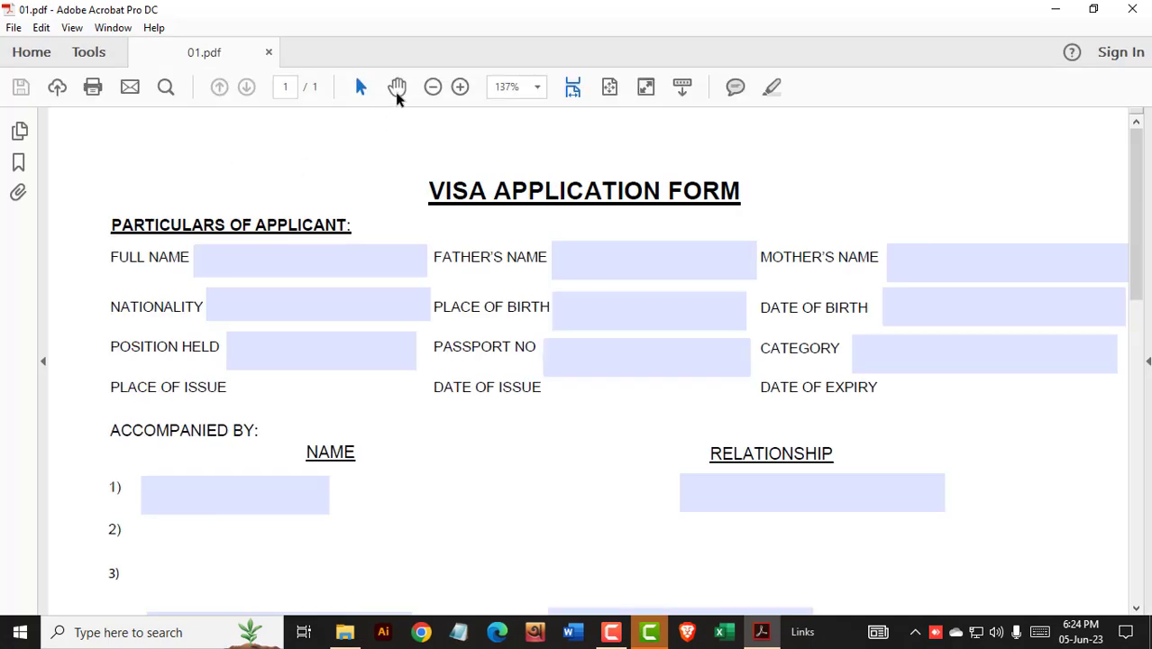
pyautogui.click(433, 86)
pyautogui.click(268, 247)
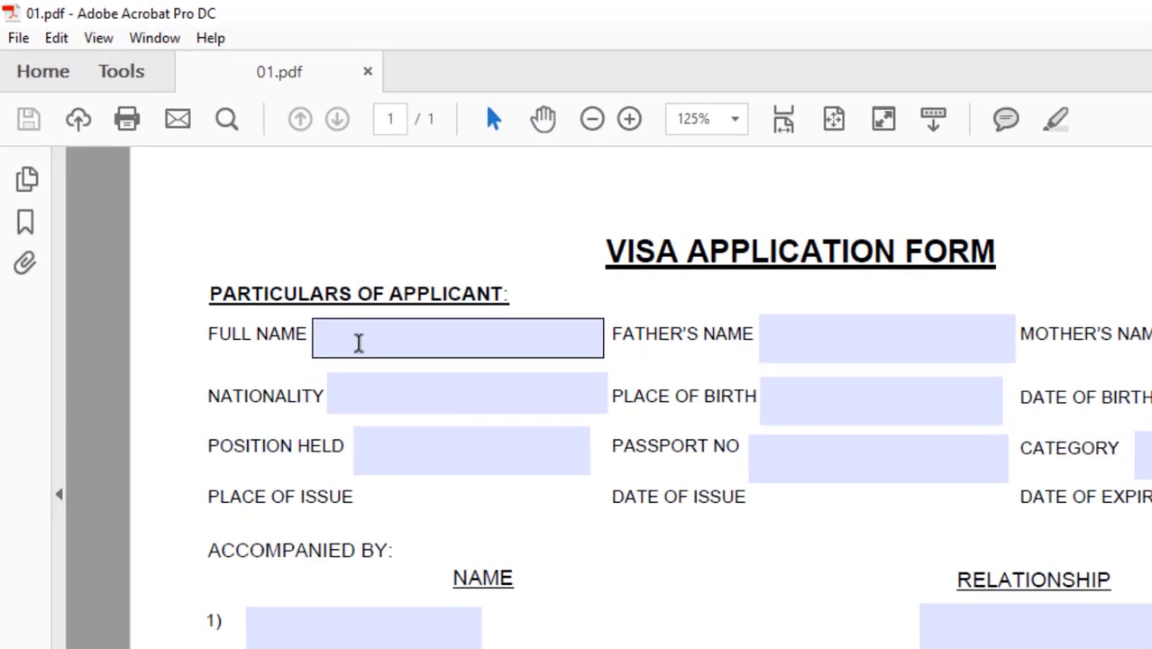
pyautogui.click(367, 351)
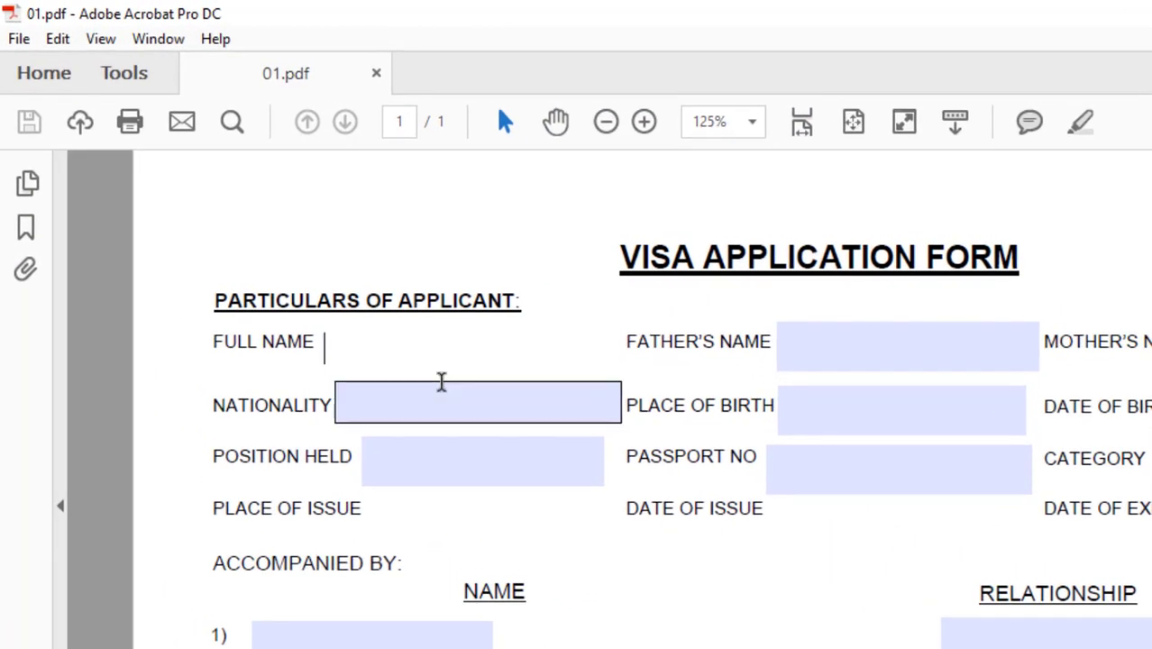
pyautogui.write('name')
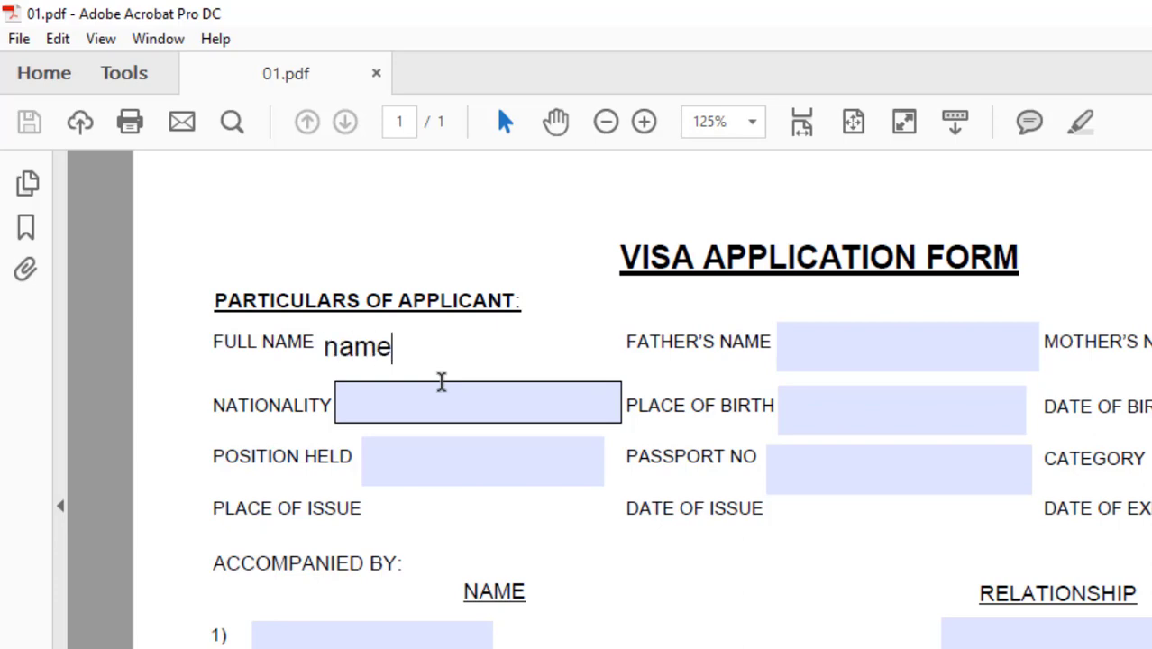
# Fill in the father's name and the mother's name in the applicant particulars.
pyautogui.click(884, 337)
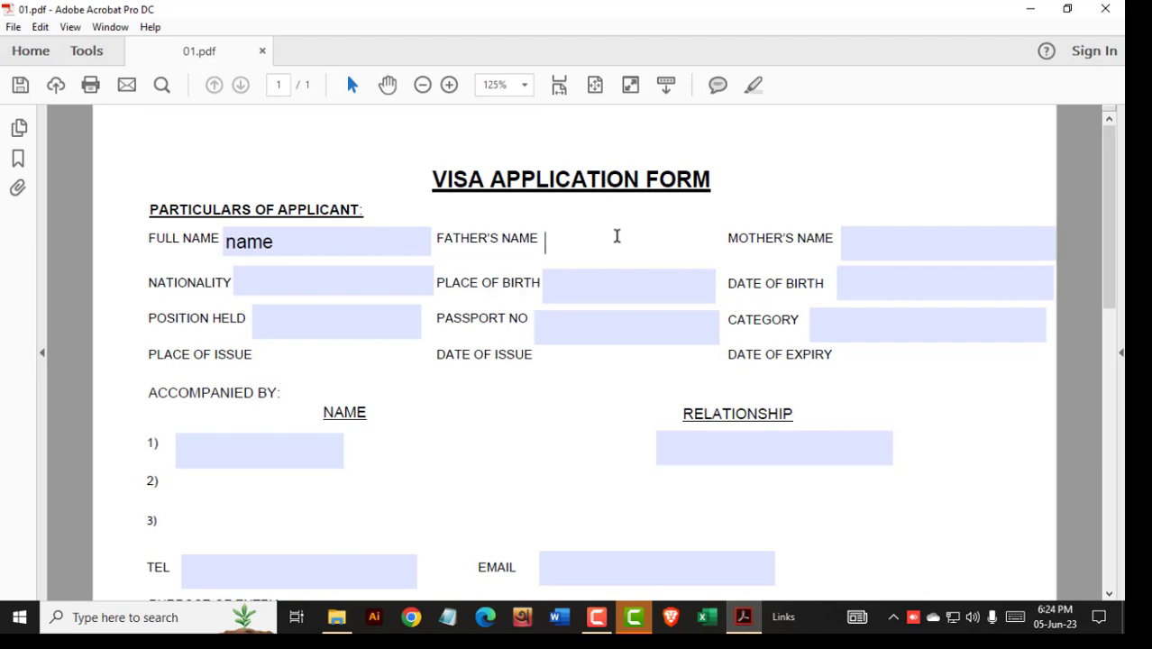
pyautogui.click(710, 179)
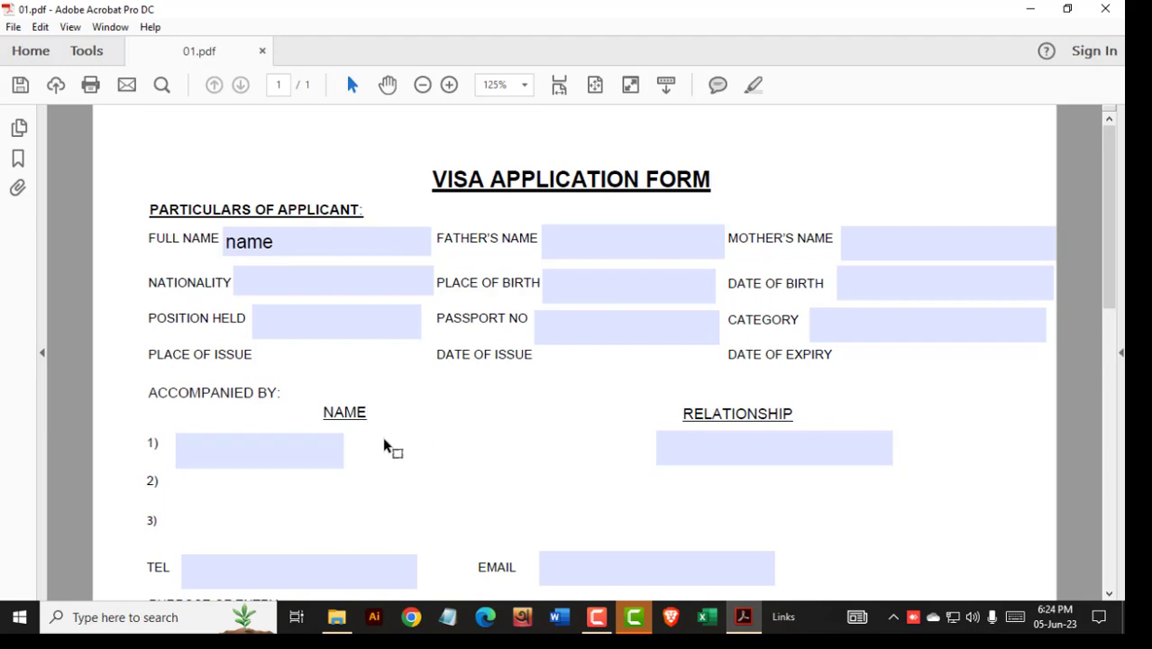
pyautogui.click(572, 242)
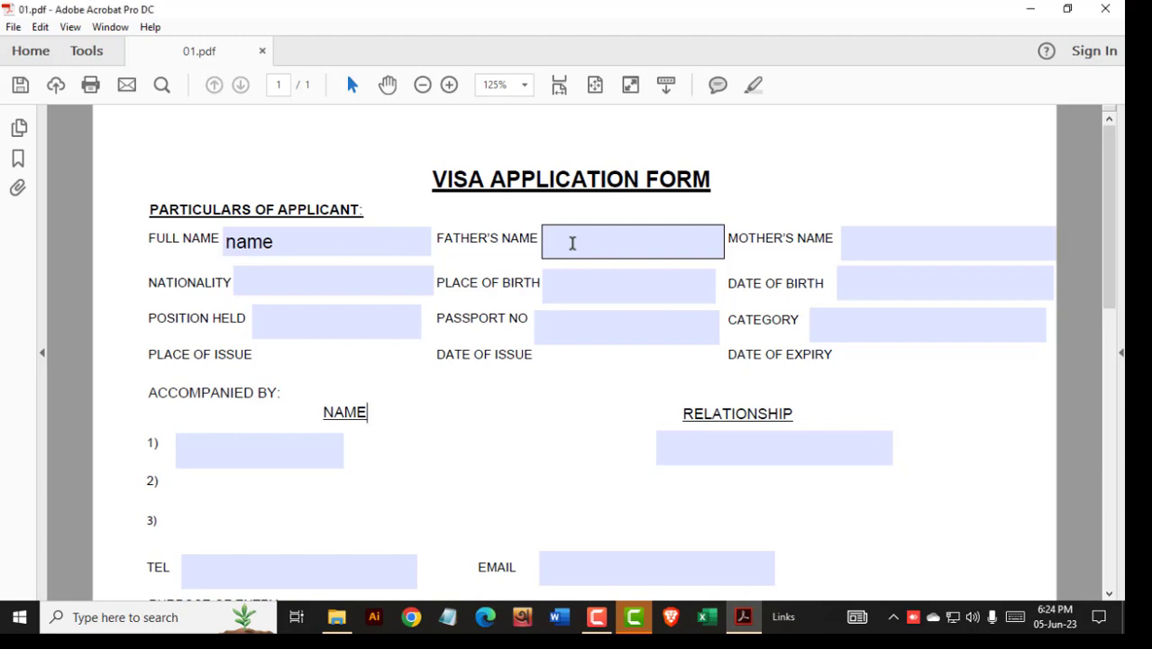
pyautogui.write('p')
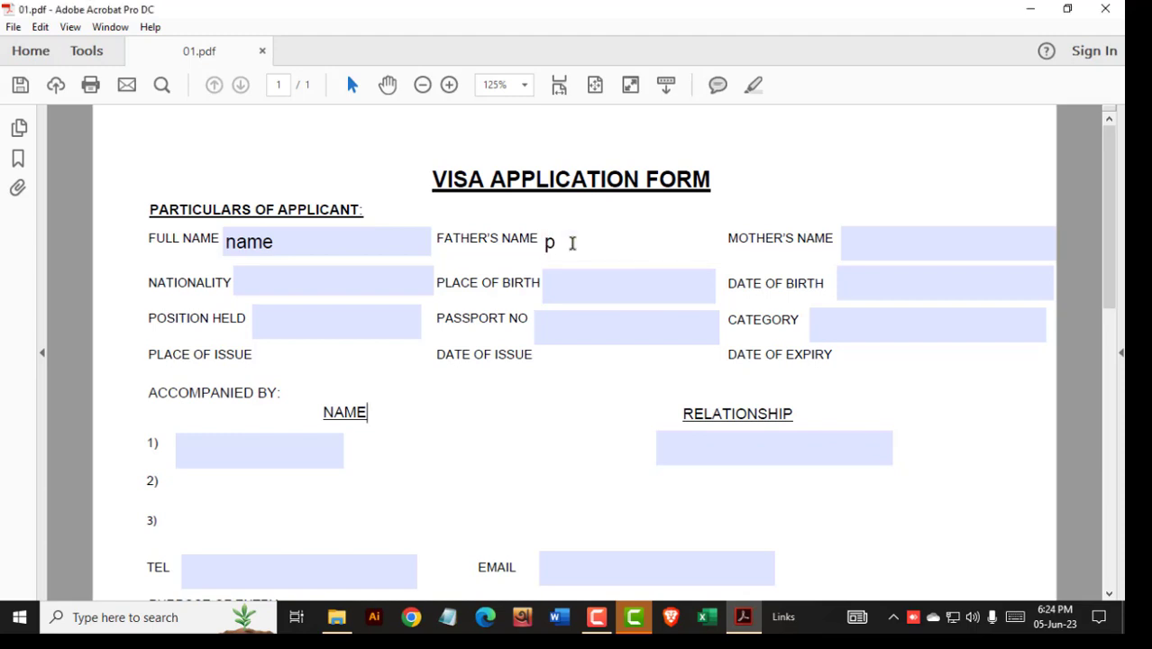
pyautogui.write('nir')
pyautogui.click(895, 238)
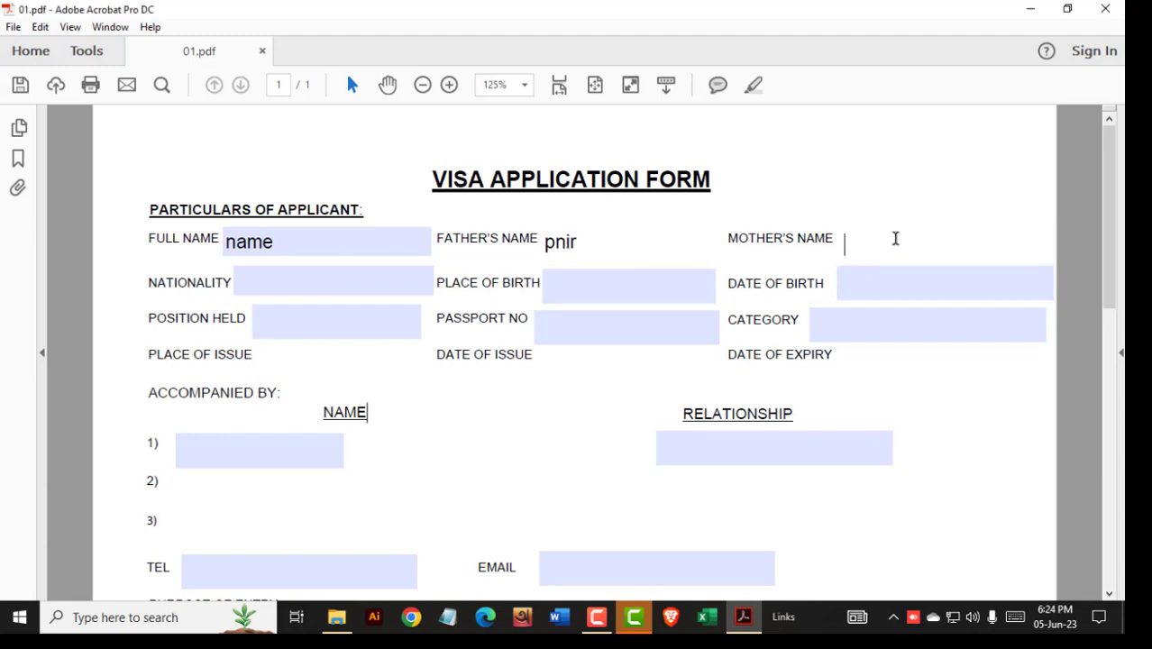
pyautogui.write('hoseneara')
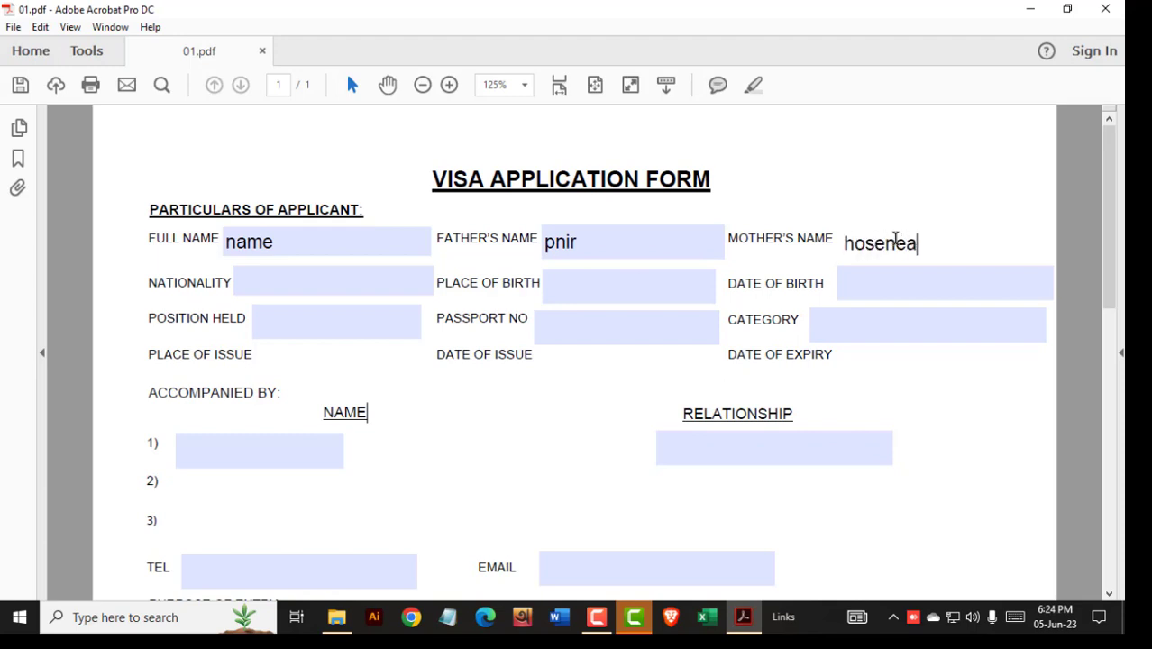
# Enter "bangladeshi" as the nationality and fill in the passport number.
pyautogui.click(311, 284)
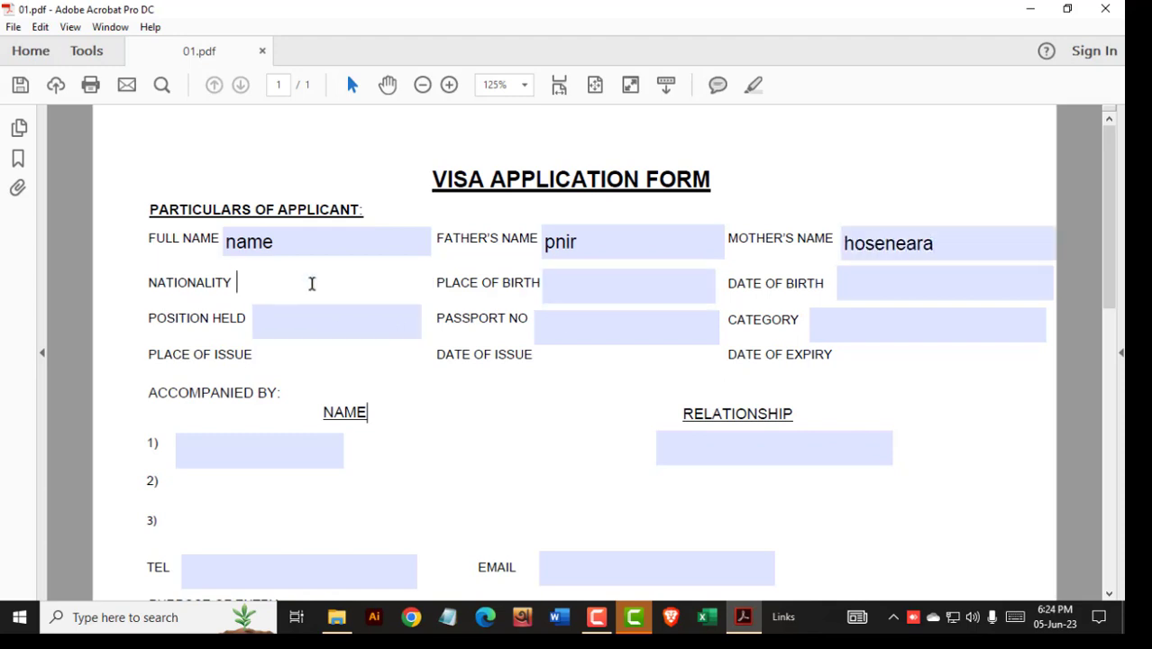
pyautogui.write('bangladeshi')
pyautogui.click(631, 339)
pyautogui.write('1')
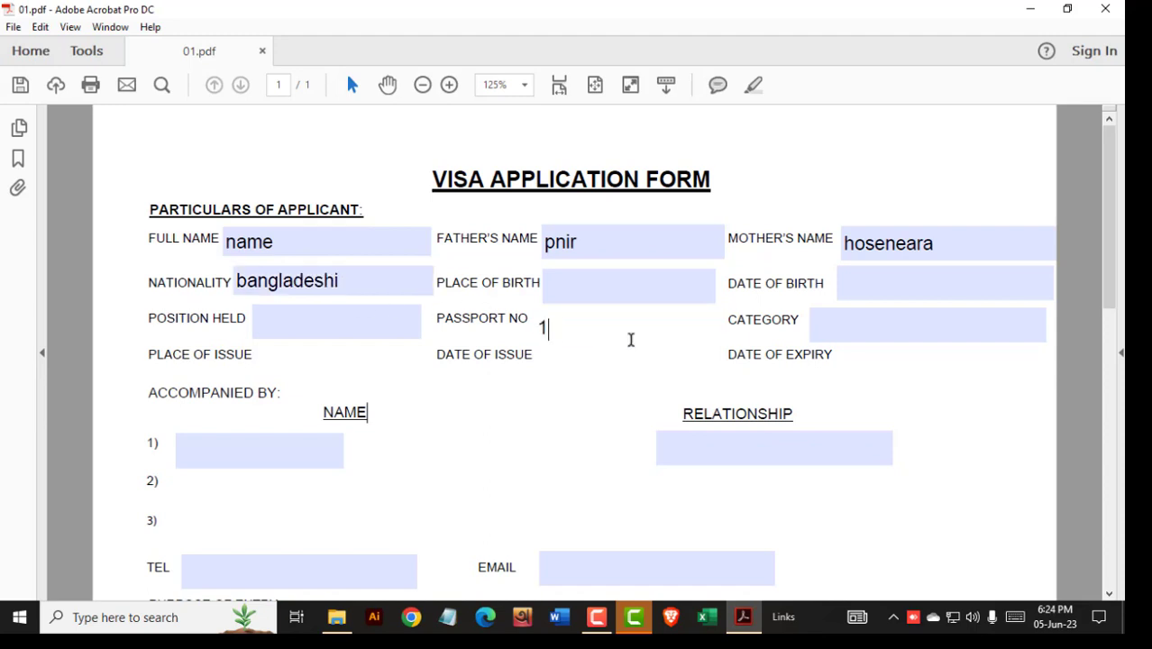
pyautogui.write('523')
pyautogui.click(536, 358)
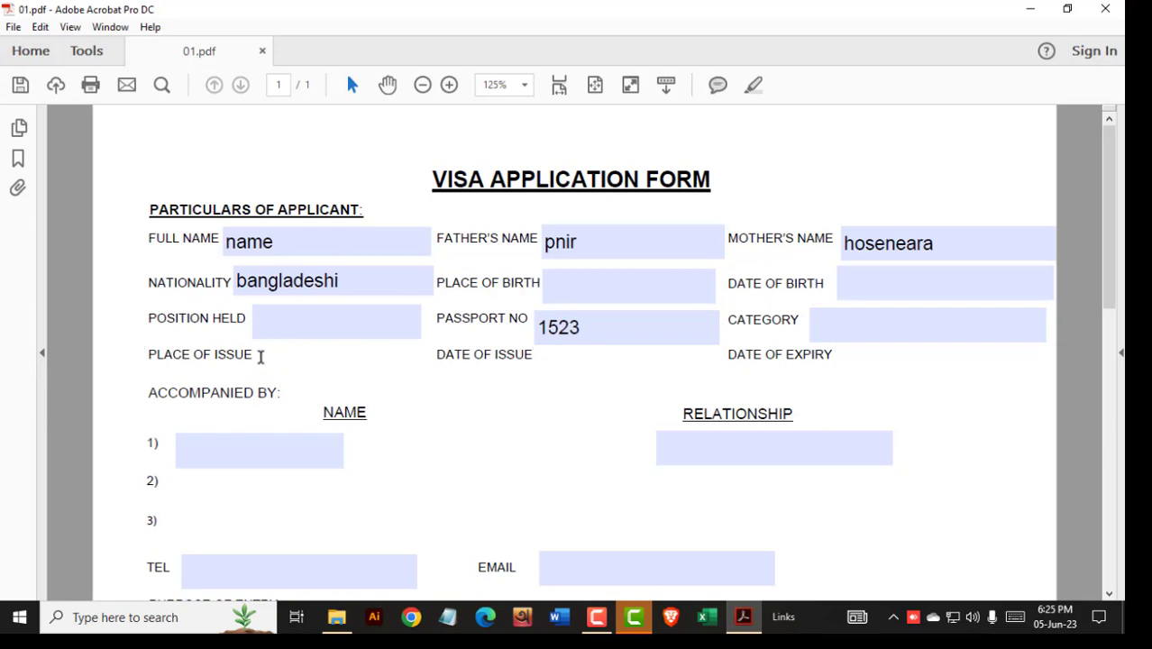
# Fill in the first accompanying person's row with "sdfdsfsd" as the name and "sdfsdf" as the relationship.
pyautogui.click(270, 453)
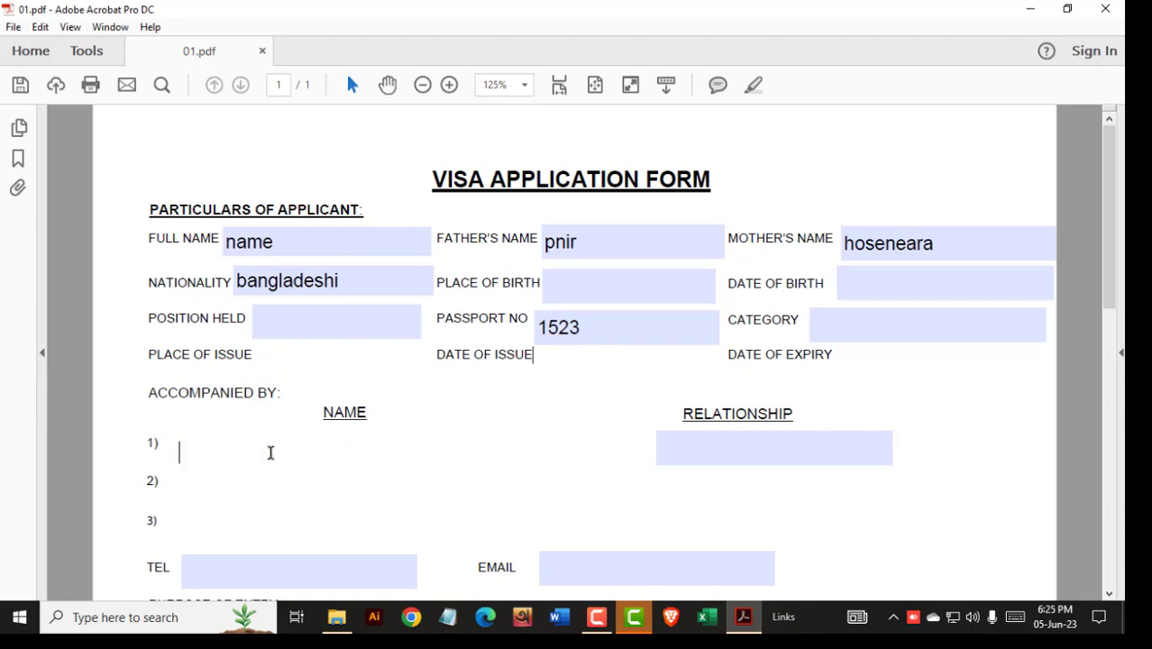
pyautogui.write('sdfdsfsd')
pyautogui.click(723, 453)
pyautogui.write('sdfsdf')
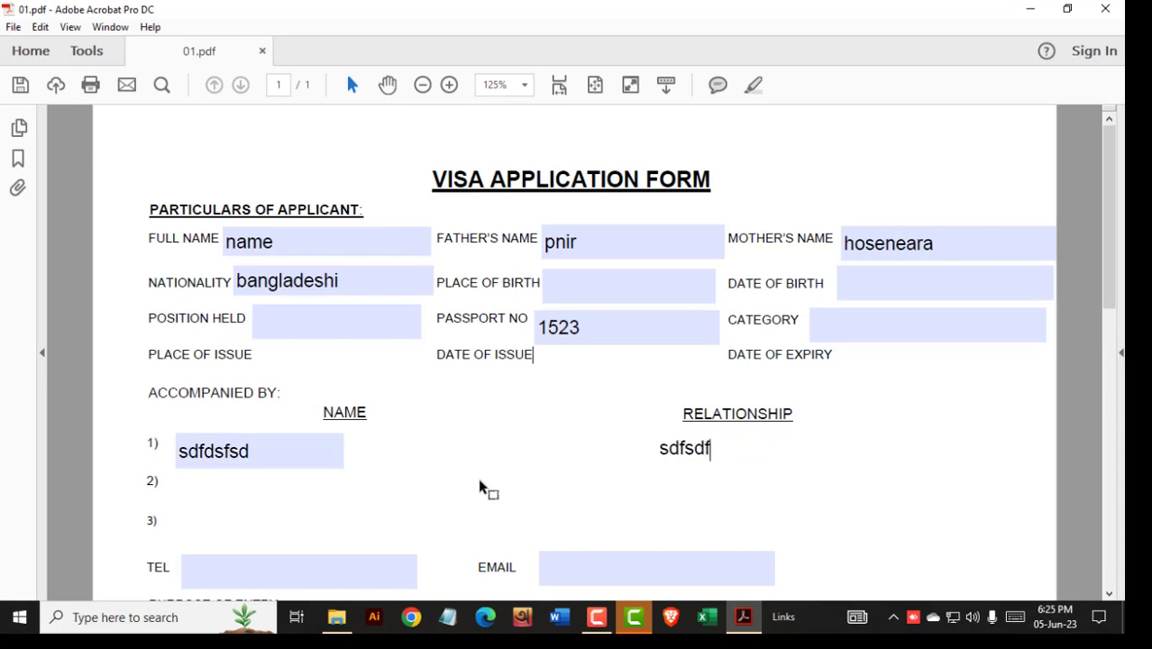
# Enter the sample text "sdfsdf" in the TEL field beside EMAIL.
pyautogui.scroll(-3, 479, 487)
pyautogui.click(360, 458)
pyautogui.write('sdfsdf')
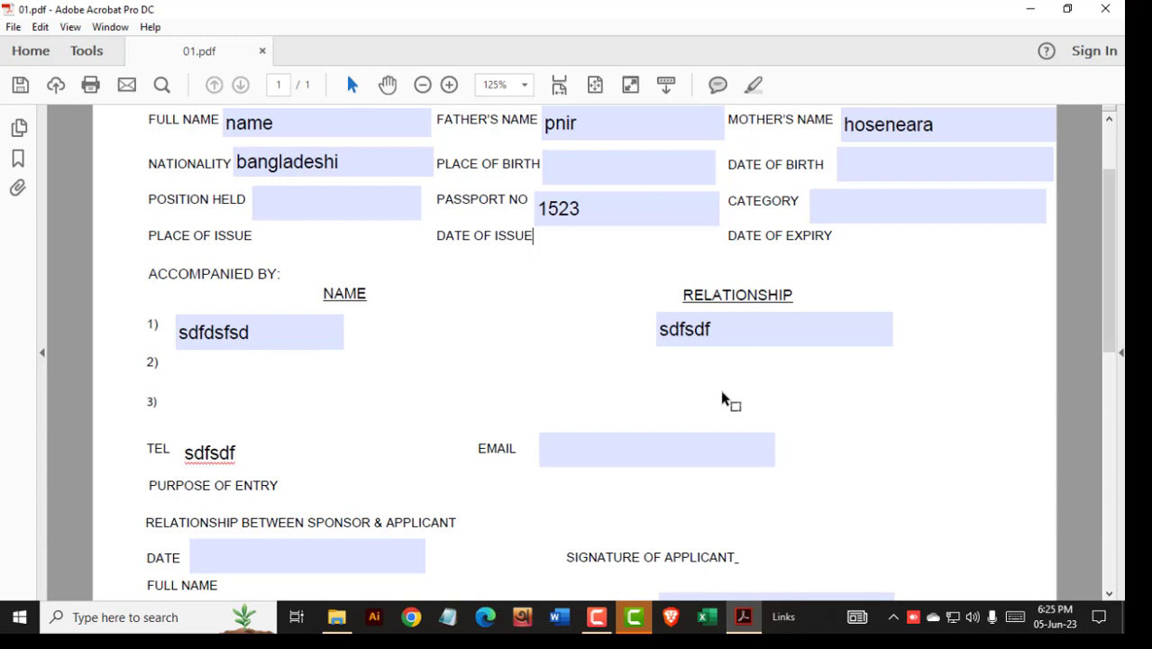
pyautogui.click(598, 622)
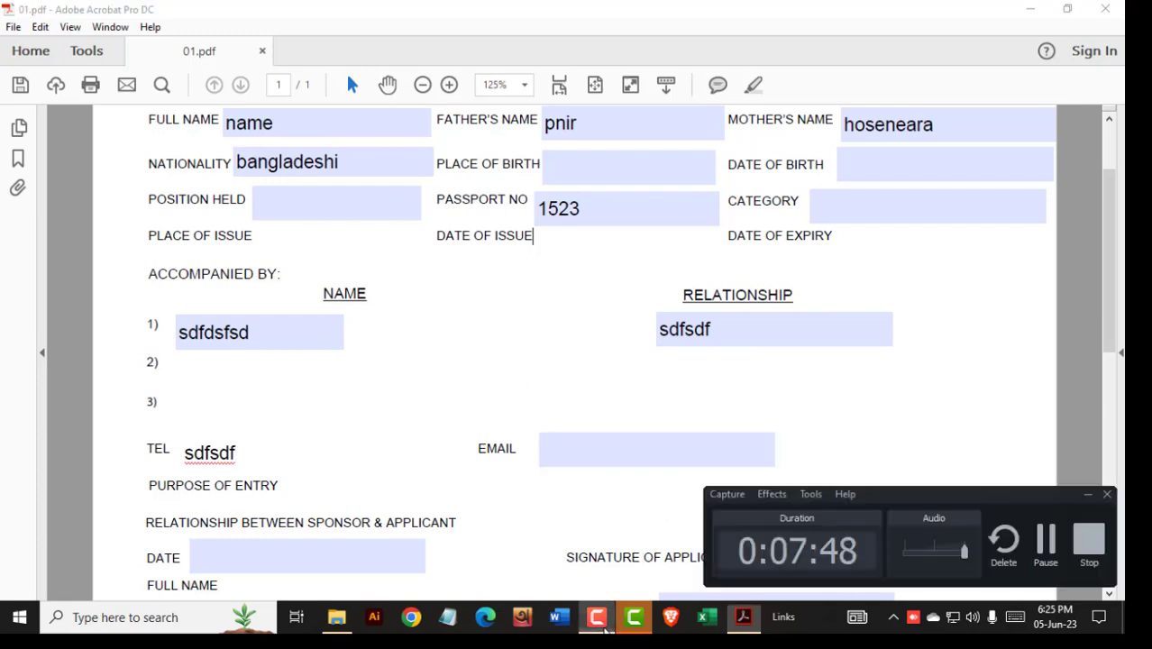